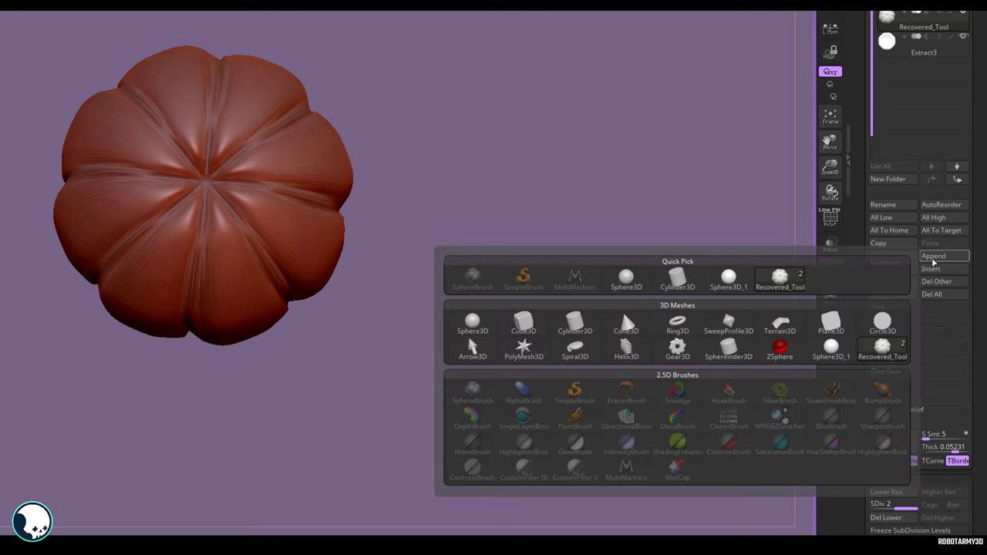
Append a Cylinder3D subtool to the pumpkin and reshape it into a thin upright stem at the centre of the pumpkin's top.
{"action": "left_click", "coordinate": [593, 330]}
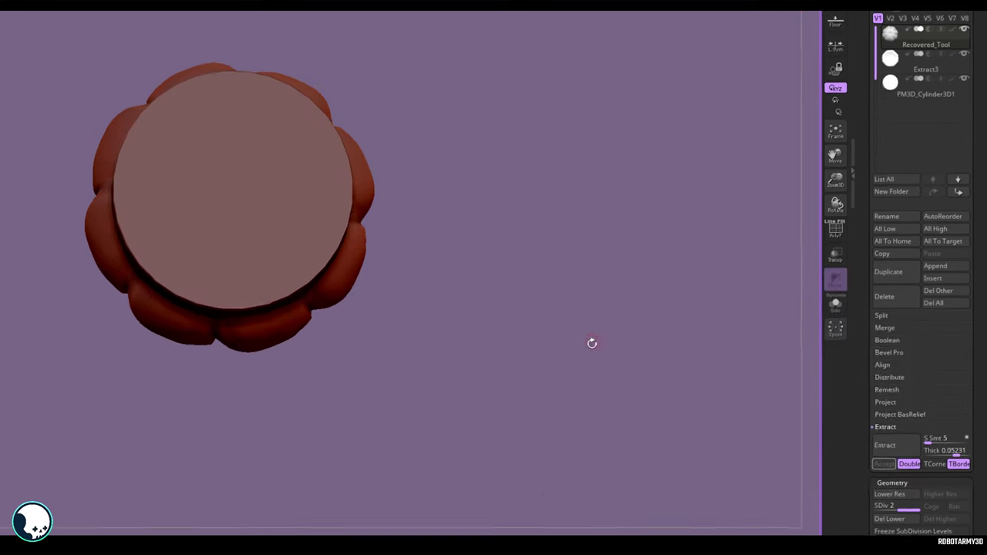
{"action": "key", "text": "w"}
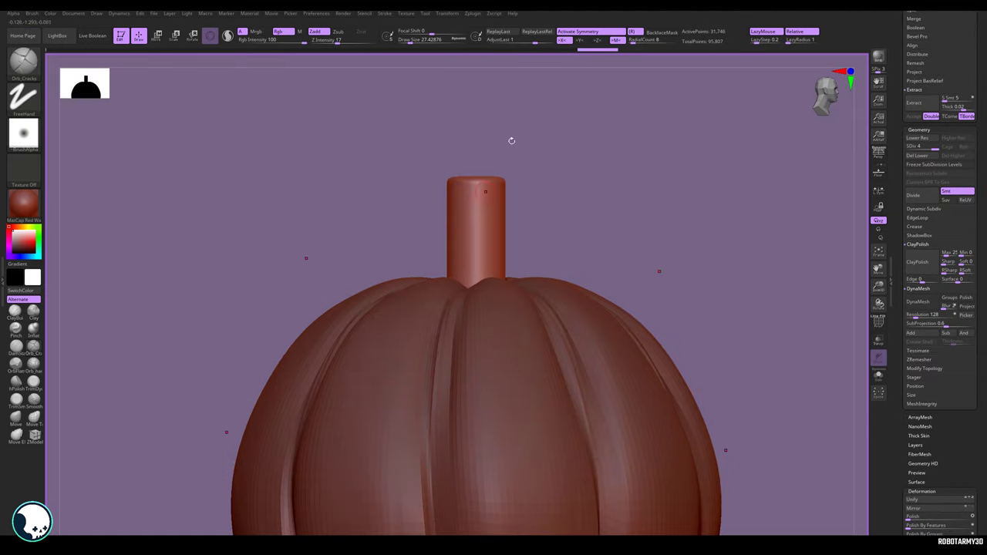
{"action": "key", "text": "shift+alt+s"}
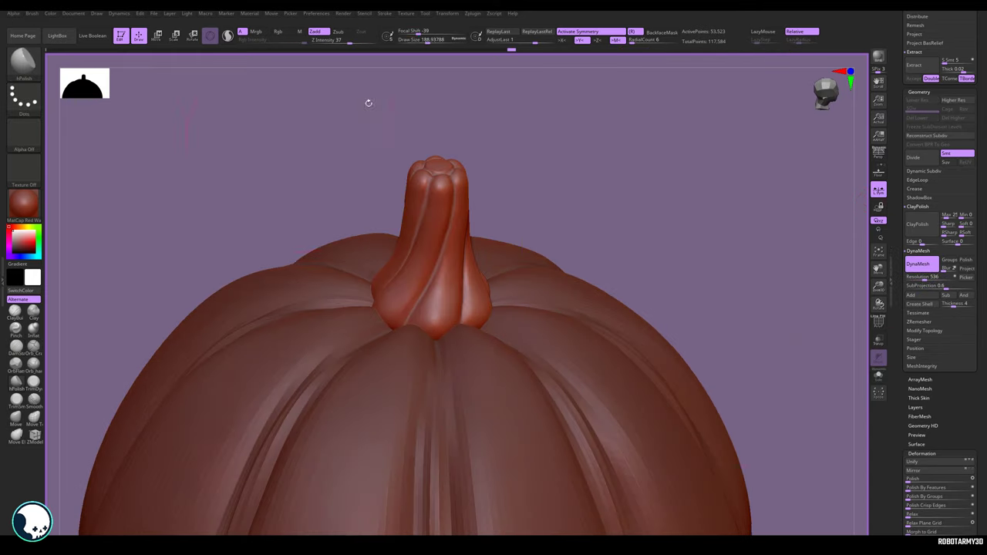
Switch to the TrimDynamic brush to flatten and define the ridges of the twisted stem.
{"action": "mouse_move", "coordinate": [368, 101]}
{"action": "left_mouse_down"}
{"action": "mouse_move", "coordinate": [478, 196]}
{"action": "mouse_move", "coordinate": [550, 234]}
{"action": "mouse_move", "coordinate": [436, 159]}
{"action": "mouse_move", "coordinate": [54, 339]}
{"action": "mouse_move", "coordinate": [61, 386]}
{"action": "mouse_move", "coordinate": [27, 324]}
{"action": "left_mouse_up"}
{"action": "key", "text": "b"}
{"action": "key", "text": "t"}
{"action": "key", "text": "d"}
{"action": "left_click", "coordinate": [33, 347]}
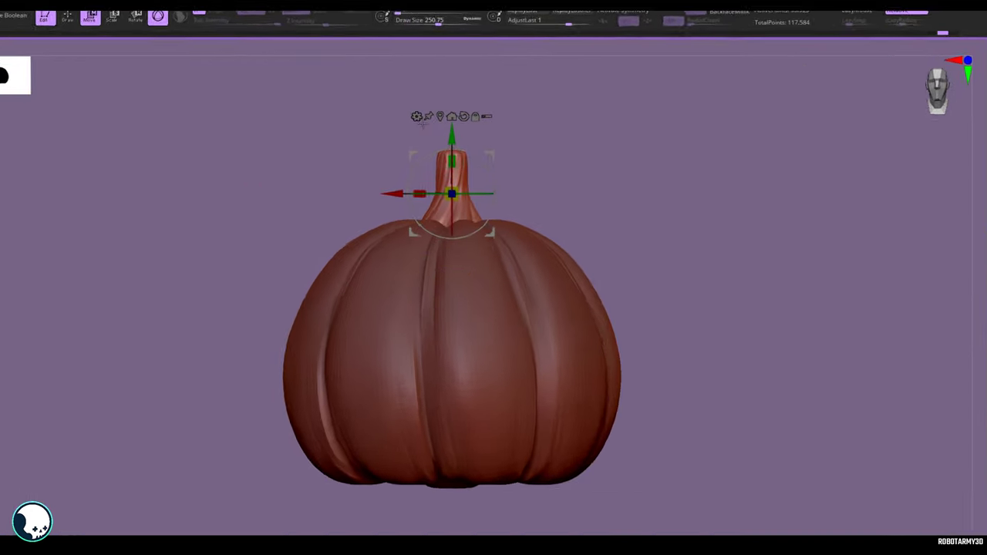
Bend the stem sideways with the Bend Curve deformer, shifting its upper end and adjusting its middle control point.
{"action": "left_click", "coordinate": [416, 116]}
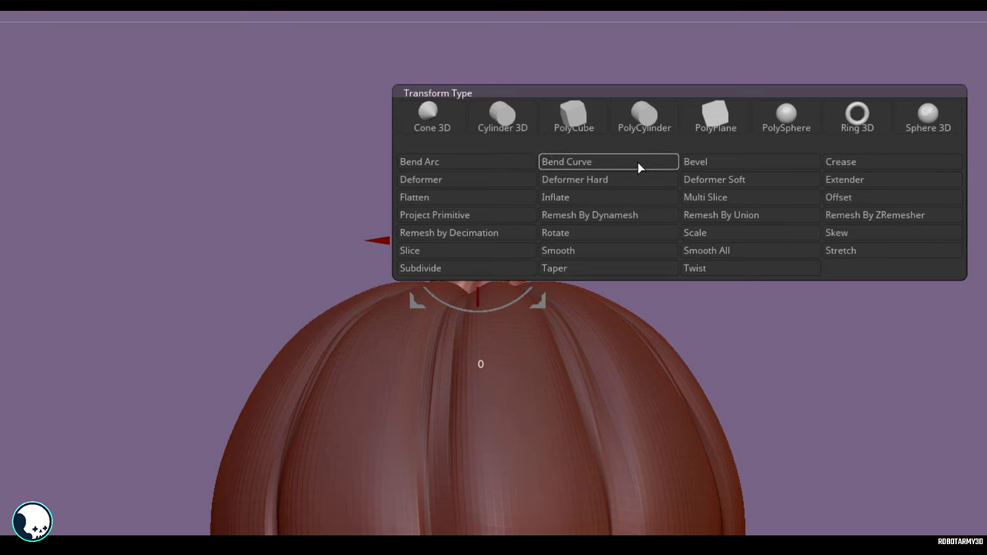
{"action": "left_click", "coordinate": [638, 162]}
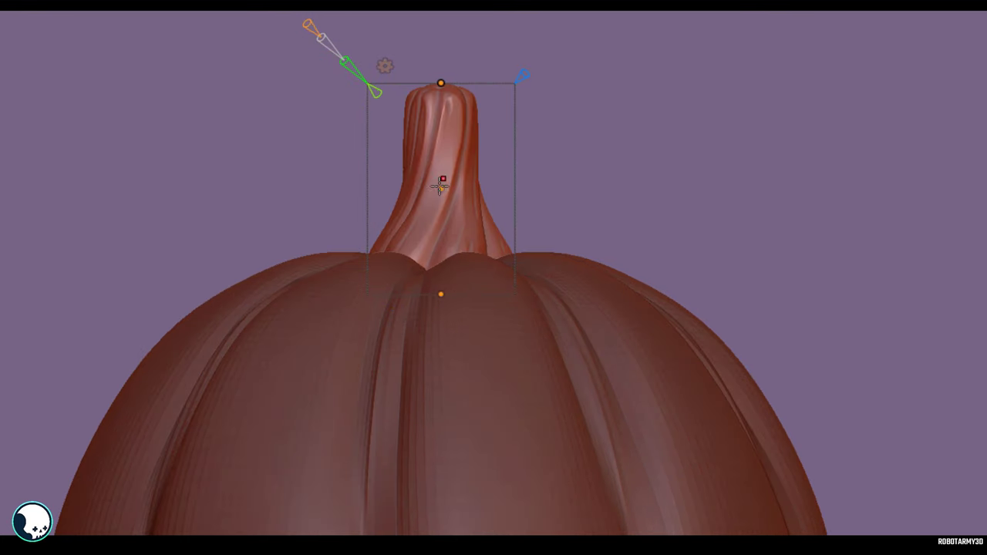
{"action": "left_click_drag", "start_coordinate": [443, 82], "coordinate": [544, 88]}
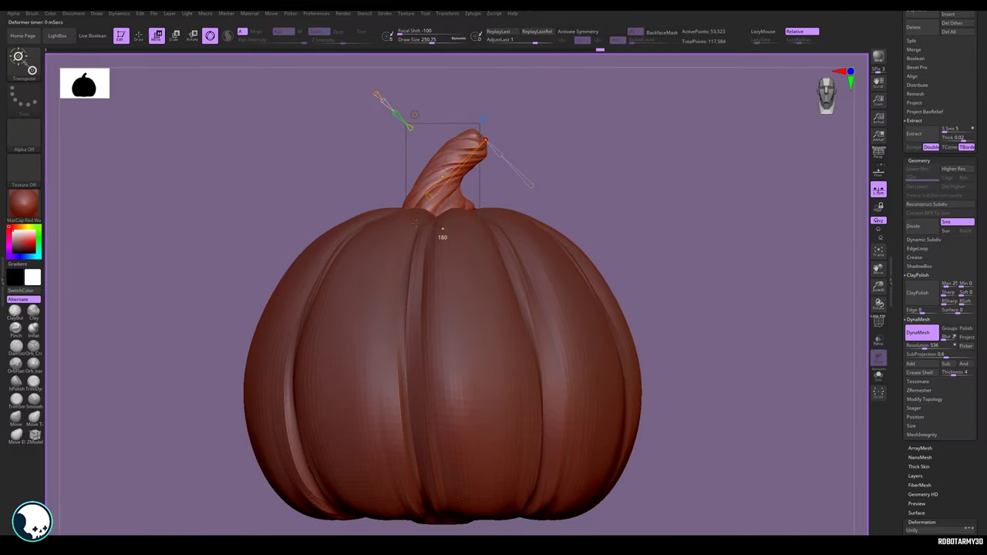
{"action": "left_click_drag", "start_coordinate": [444, 177], "coordinate": [447, 175]}
{"action": "key", "text": "ctrl+minus"}
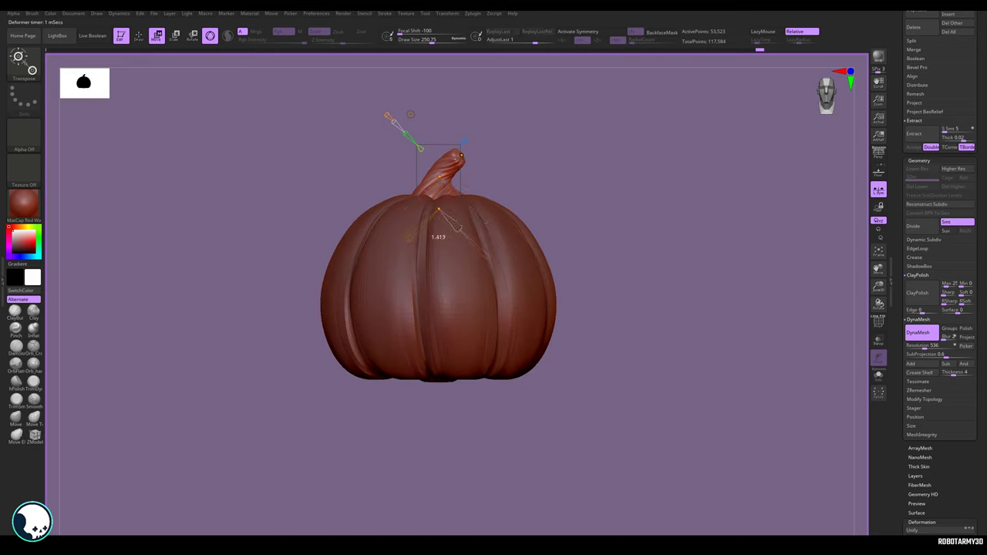
{"action": "key", "text": "q"}
{"action": "mouse_move", "coordinate": [528, 171]}
{"action": "left_mouse_down"}
{"action": "mouse_move", "coordinate": [492, 179]}
{"action": "mouse_move", "coordinate": [610, 174]}
{"action": "mouse_move", "coordinate": [844, 298]}
{"action": "mouse_move", "coordinate": [849, 323]}
{"action": "left_mouse_up"}
{"action": "mouse_move", "coordinate": [532, 142]}
{"action": "left_mouse_down"}
{"action": "mouse_move", "coordinate": [540, 197]}
{"action": "mouse_move", "coordinate": [454, 221]}
{"action": "left_mouse_up"}
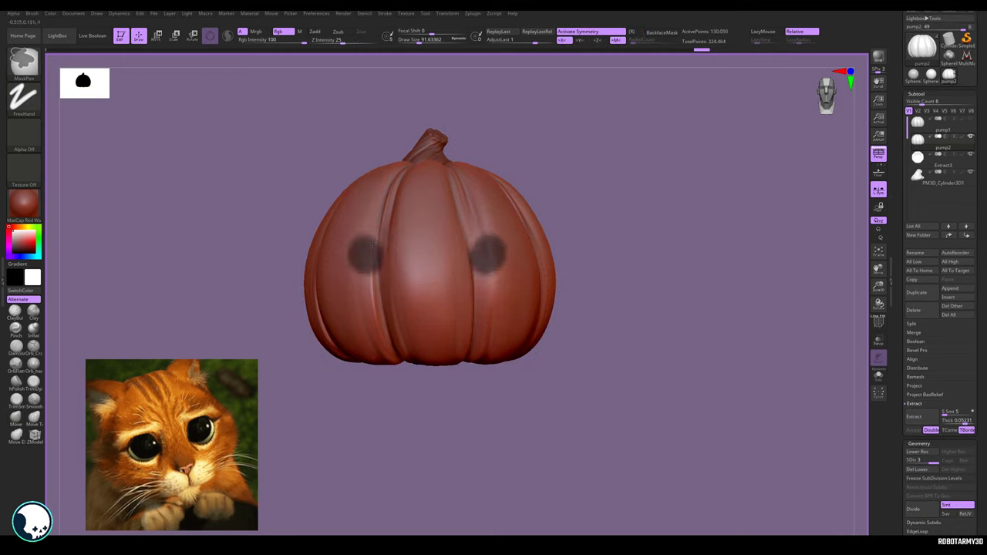
Mask two symmetrical arched eye shapes on the front of the pumpkin, testing a small mouth between them.
{"action": "left_click_drag", "start_coordinate": [407, 294], "coordinate": [434, 294], "text": "ctrl"}
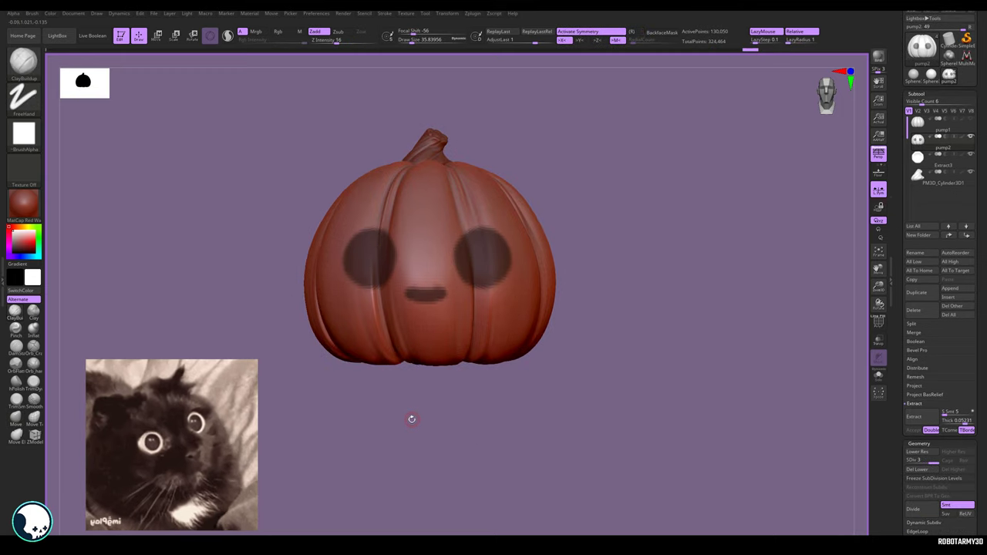
{"action": "left_click_drag", "start_coordinate": [412, 419], "coordinate": [421, 418]}
{"action": "key", "text": "ctrl"}
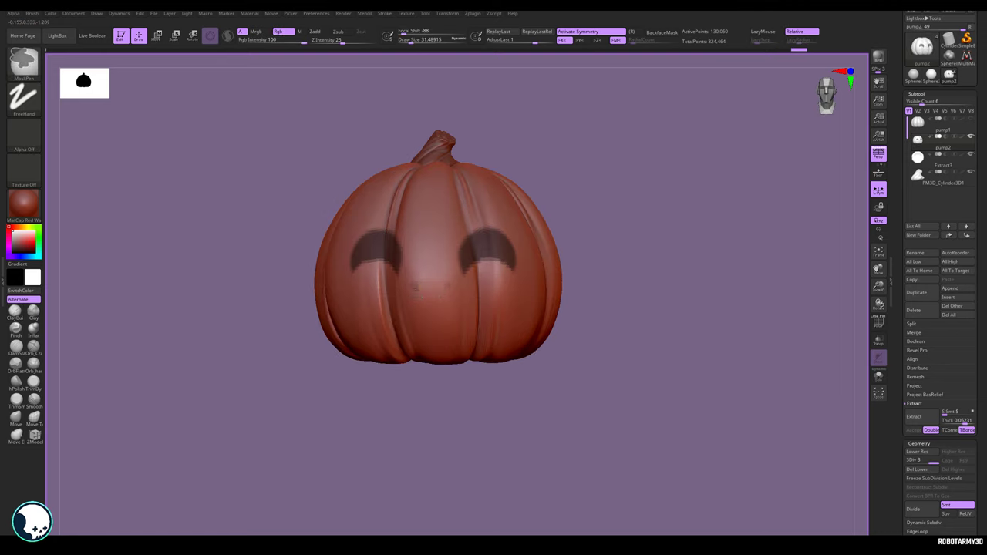
Push the arched eye areas into the pumpkin to form recessed sockets and polish the surface around them.
{"action": "key", "text": "w"}
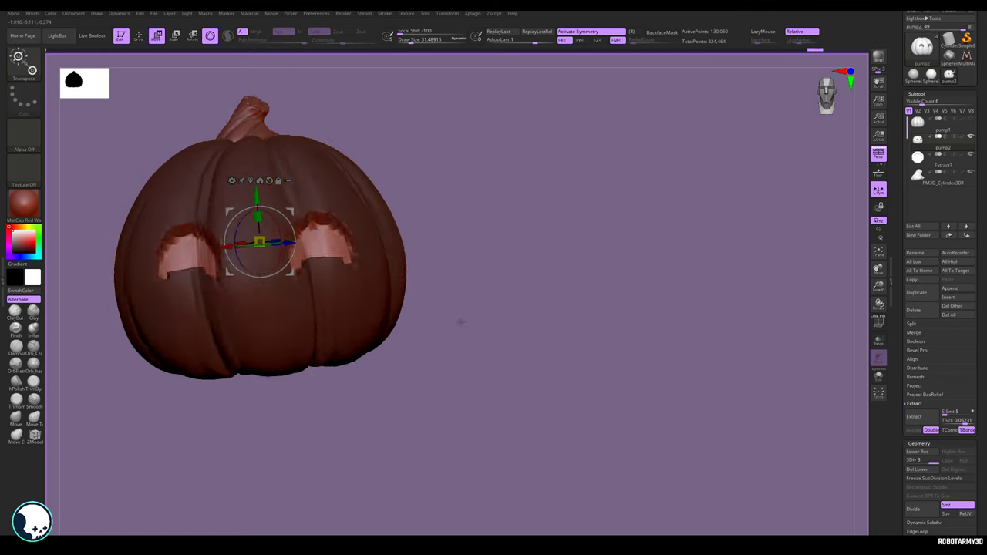
{"action": "left_click_drag", "start_coordinate": [459, 319], "coordinate": [435, 202]}
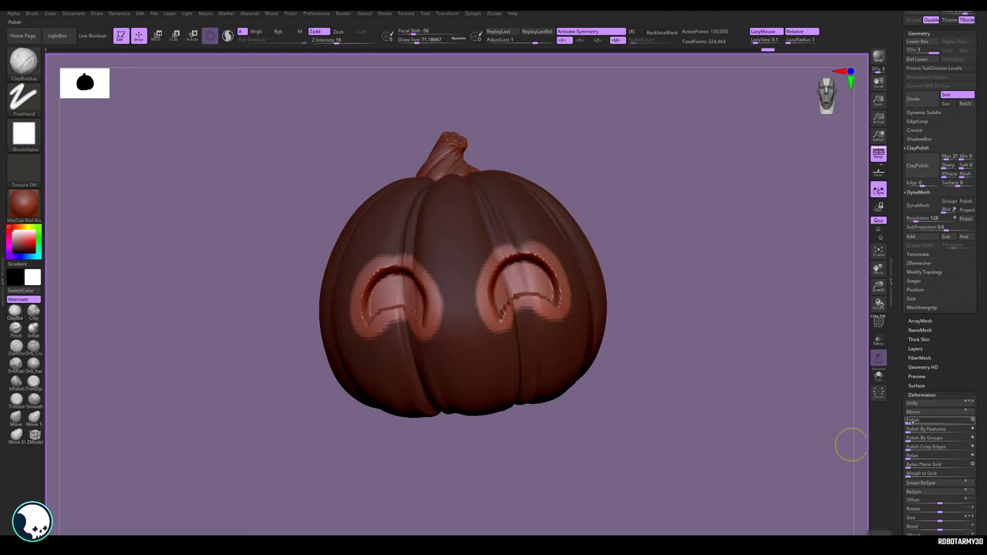
{"action": "left_click_drag", "start_coordinate": [851, 445], "coordinate": [502, 442]}
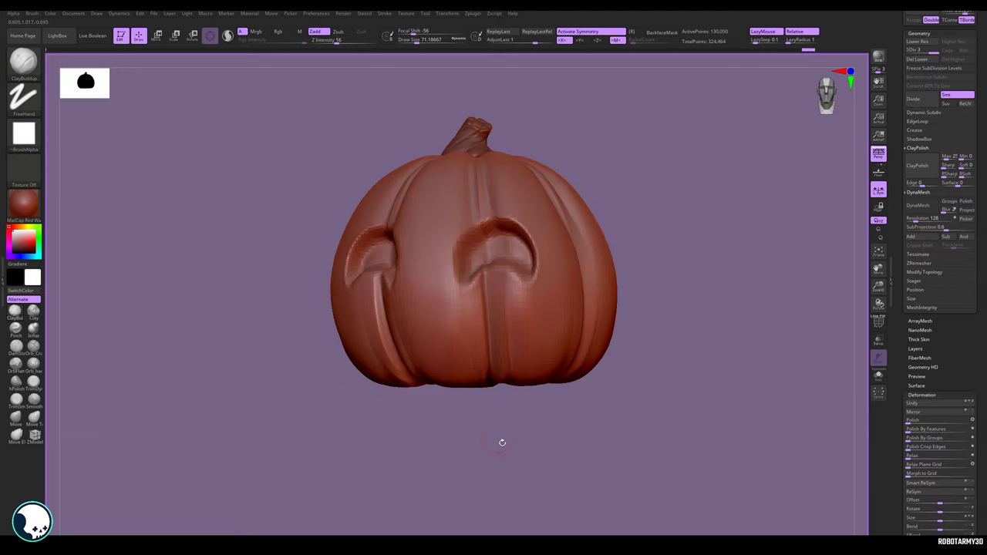
{"action": "left_click_drag", "start_coordinate": [494, 221], "coordinate": [586, 214]}
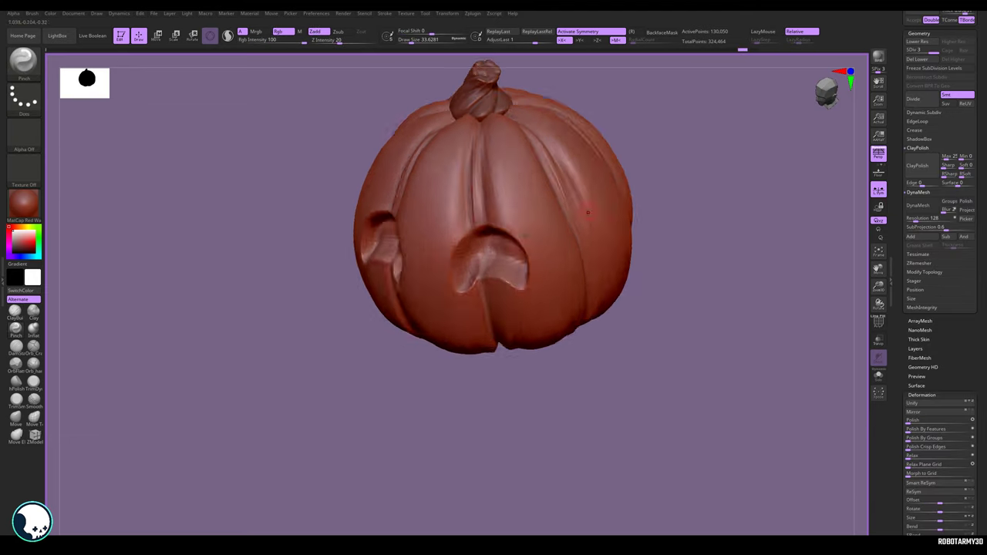
Refine the carved eye sockets and surrounding grooves of the pumpkin face with the DamStandard brush.
{"action": "left_click", "coordinate": [919, 240]}
{"action": "key", "text": "b"}
{"action": "key", "text": "d"}
{"action": "key", "text": "s"}
{"action": "mouse_move", "coordinate": [586, 324]}
{"action": "left_mouse_down"}
{"action": "mouse_move", "coordinate": [641, 254]}
{"action": "mouse_move", "coordinate": [606, 234]}
{"action": "mouse_move", "coordinate": [522, 384]}
{"action": "left_mouse_up"}
{"action": "mouse_move", "coordinate": [617, 231]}
{"action": "left_mouse_down"}
{"action": "mouse_move", "coordinate": [637, 209]}
{"action": "mouse_move", "coordinate": [619, 238]}
{"action": "mouse_move", "coordinate": [433, 255]}
{"action": "left_mouse_up"}
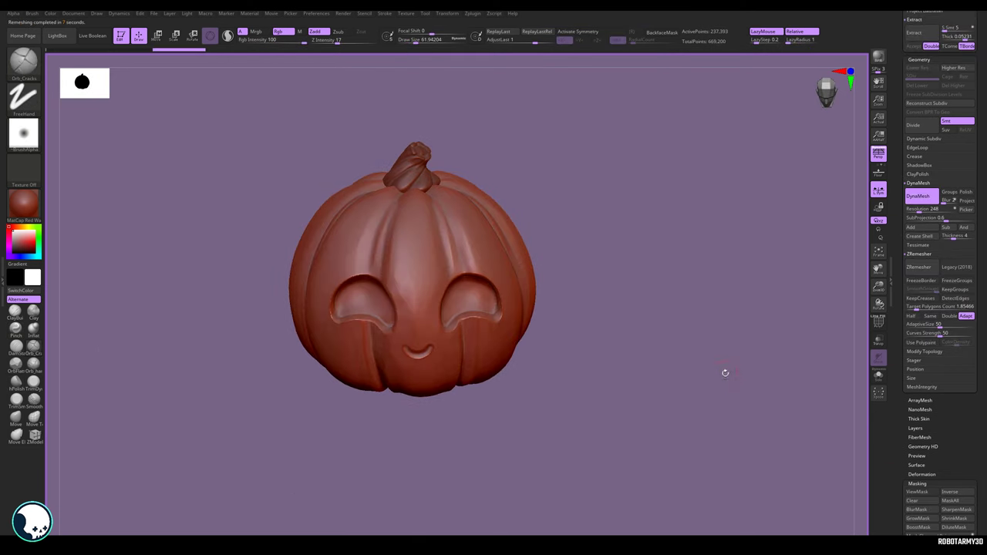
Draw ZRemesherGuides curves around both eye sockets, down the middle of the front and around the stem base.
{"action": "left_click", "coordinate": [23, 61]}
{"action": "left_click", "coordinate": [672, 287]}
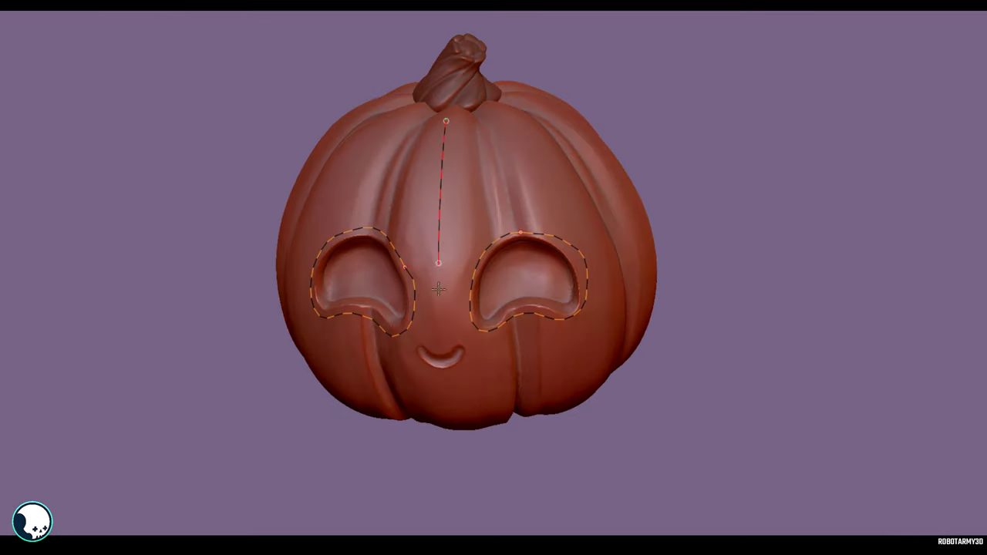
{"action": "left_click_drag", "start_coordinate": [446, 431], "coordinate": [466, 452]}
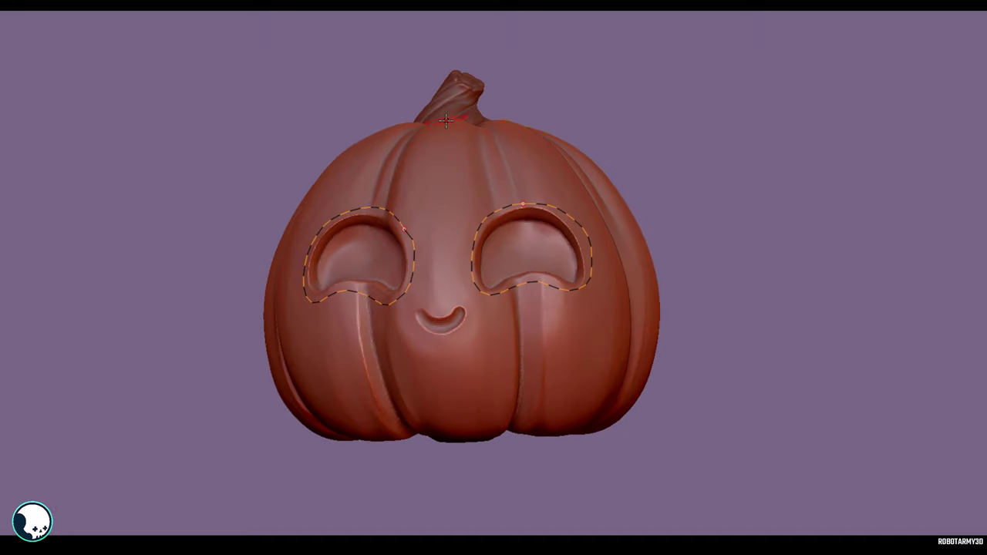
{"action": "mouse_move", "coordinate": [441, 345]}
{"action": "left_mouse_down"}
{"action": "mouse_move", "coordinate": [454, 498]}
{"action": "mouse_move", "coordinate": [535, 117]}
{"action": "left_mouse_up"}
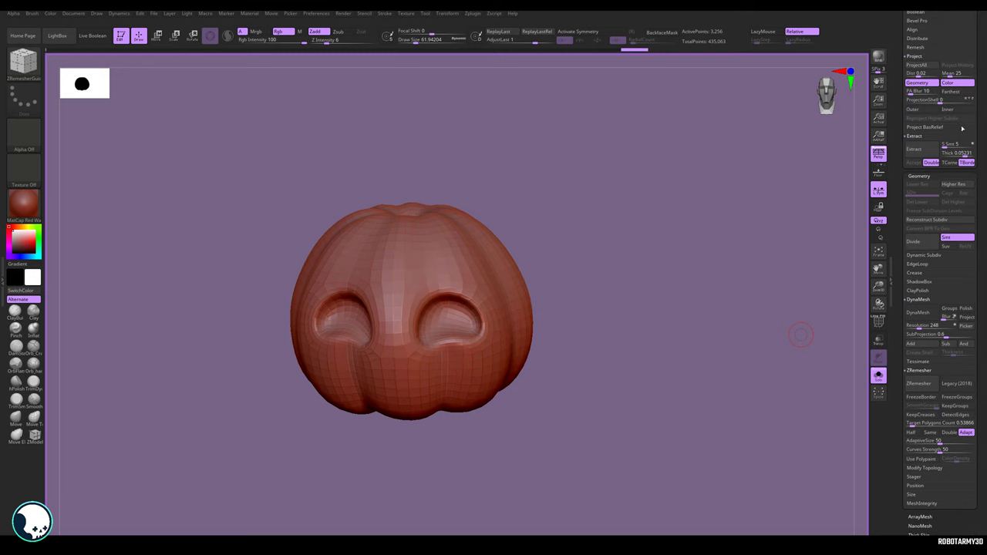
Subdivide the remeshed pumpkin body and project the original sculpt's detail onto it.
{"action": "scroll", "coordinate": [963, 129], "scroll_direction": "down", "scroll_amount": 3}
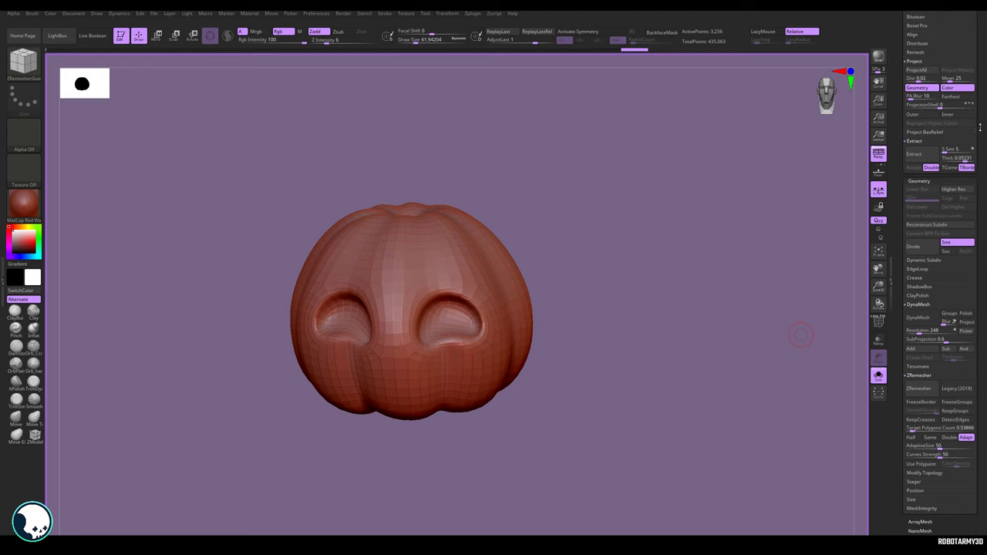
{"action": "left_click", "coordinate": [907, 62]}
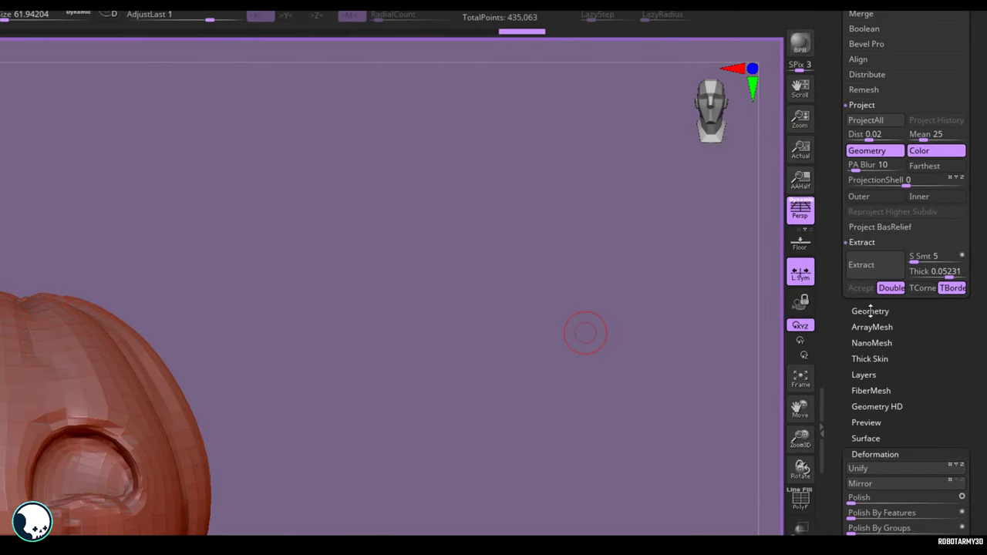
{"action": "left_click", "coordinate": [870, 311]}
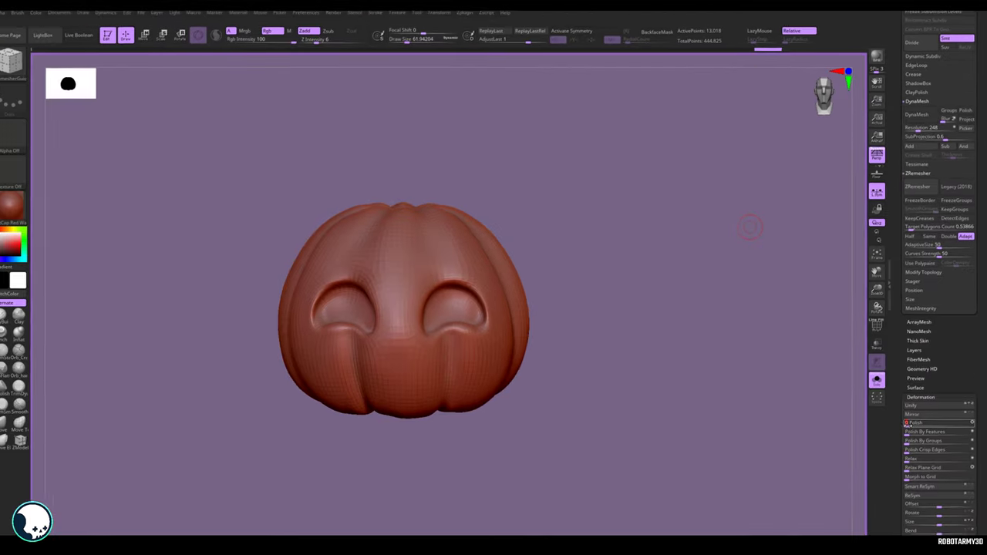
Repair the projection errors in the pumpkin's underside grooves with the ZProject brush.
{"action": "key", "text": "b"}
{"action": "left_click", "coordinate": [428, 305]}
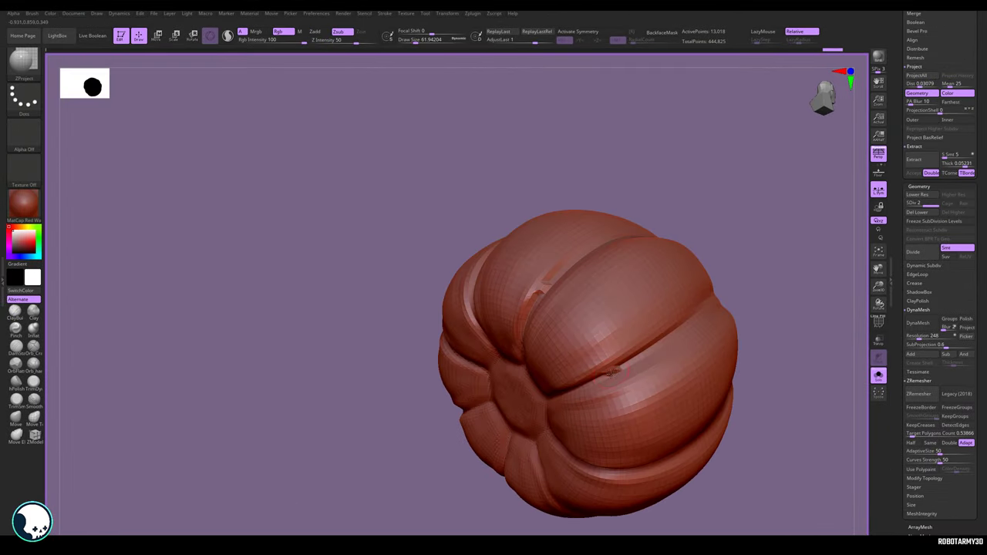
{"action": "left_click_drag", "start_coordinate": [487, 59], "coordinate": [556, 326]}
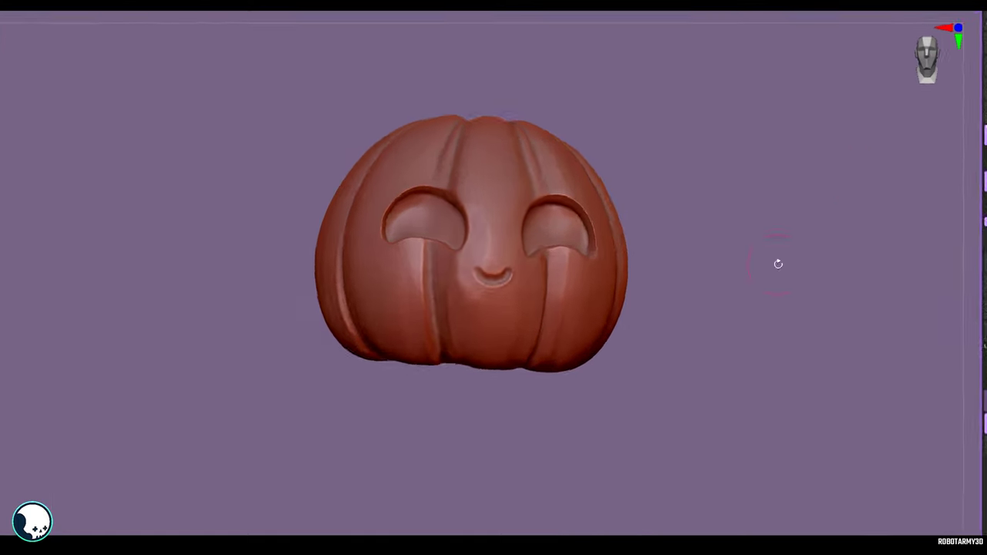
Mask a symmetrical round cheek spot beneath the outer corner of each eye.
{"action": "mouse_move", "coordinate": [776, 263]}
{"action": "left_mouse_down"}
{"action": "mouse_move", "coordinate": [849, 255]}
{"action": "mouse_move", "coordinate": [772, 262]}
{"action": "left_mouse_up"}
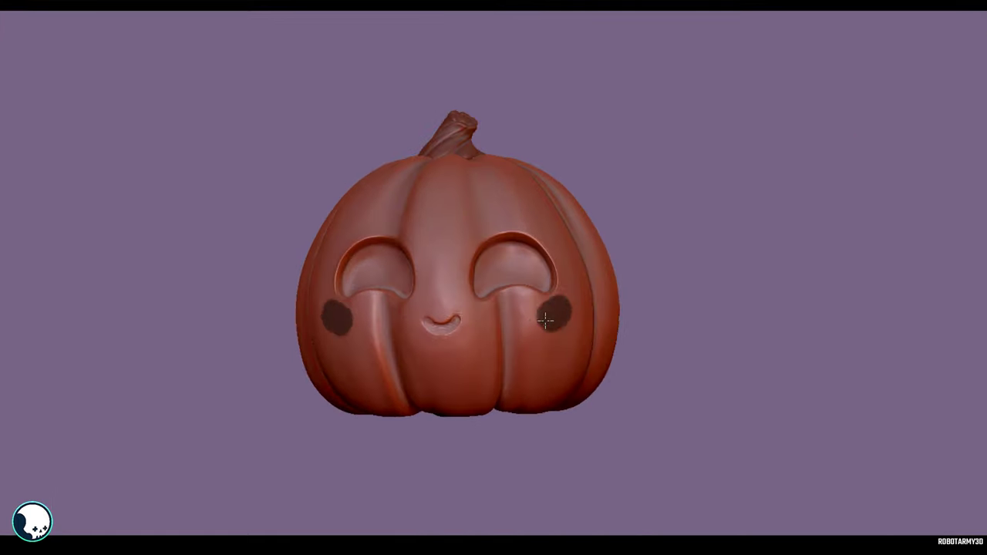
{"action": "left_click_drag", "start_coordinate": [547, 316], "coordinate": [517, 523]}
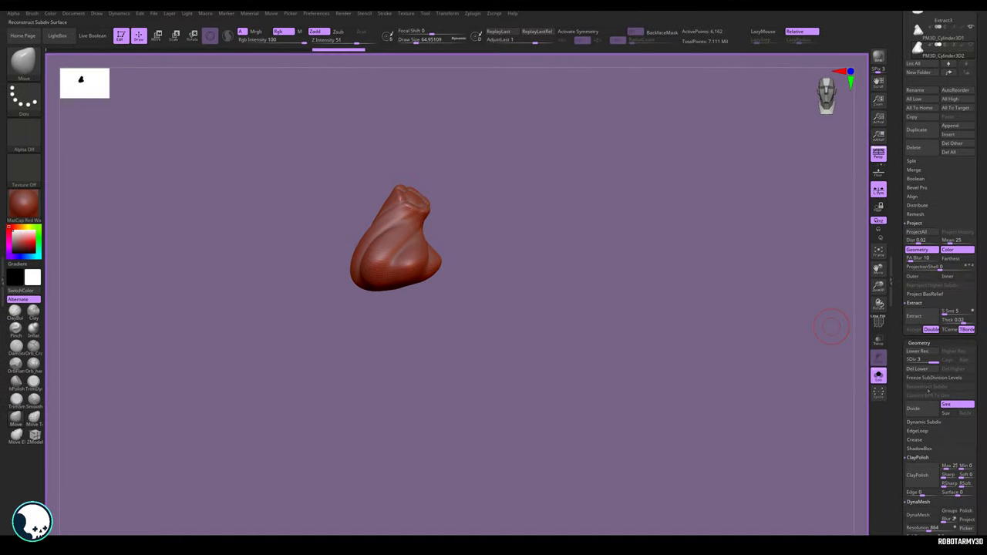
Subdivide the remeshed stem and cheek pieces and project their original sculpted detail onto them.
{"action": "left_click", "coordinate": [921, 409]}
{"action": "scroll", "coordinate": [938, 308], "scroll_direction": "up", "scroll_amount": 5}
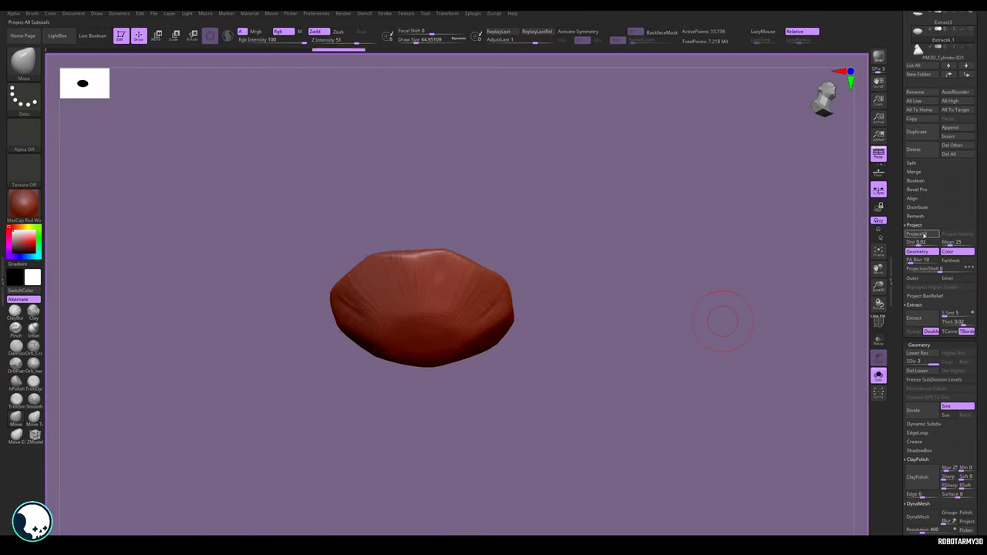
{"action": "left_click", "coordinate": [919, 264]}
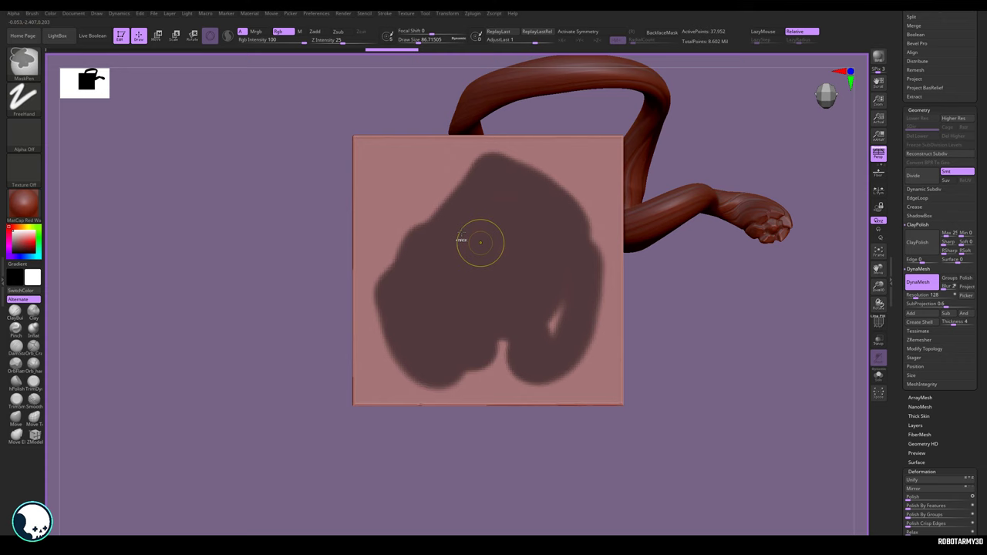
Paint a lobed leaf-shaped mask on the flat square block.
{"action": "left_click_drag", "start_coordinate": [480, 243], "coordinate": [454, 373]}
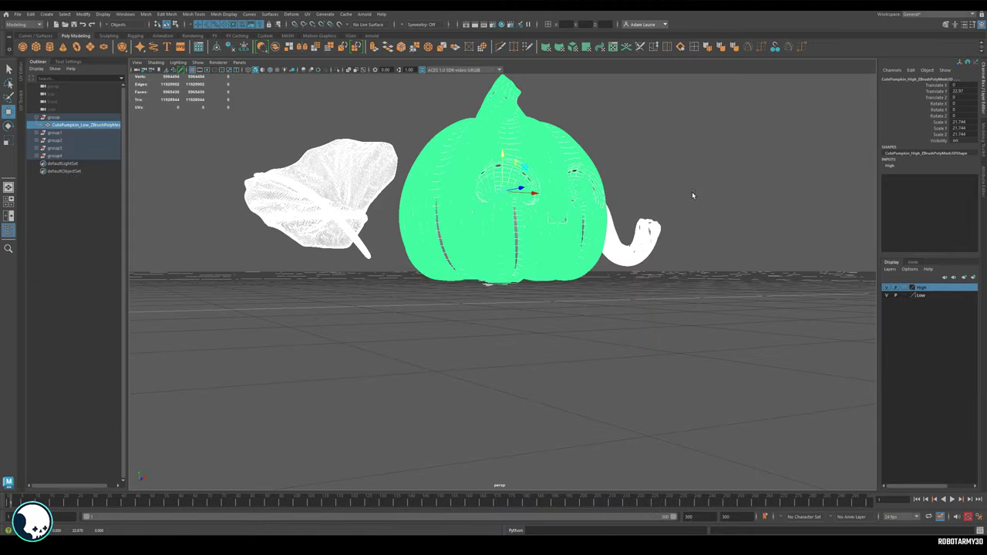
Switch to Maya and examine the imported pumpkin meshes, toggling the High display layer and selecting the leaf.
{"action": "left_click_drag", "start_coordinate": [692, 194], "coordinate": [694, 254], "text": "alt"}
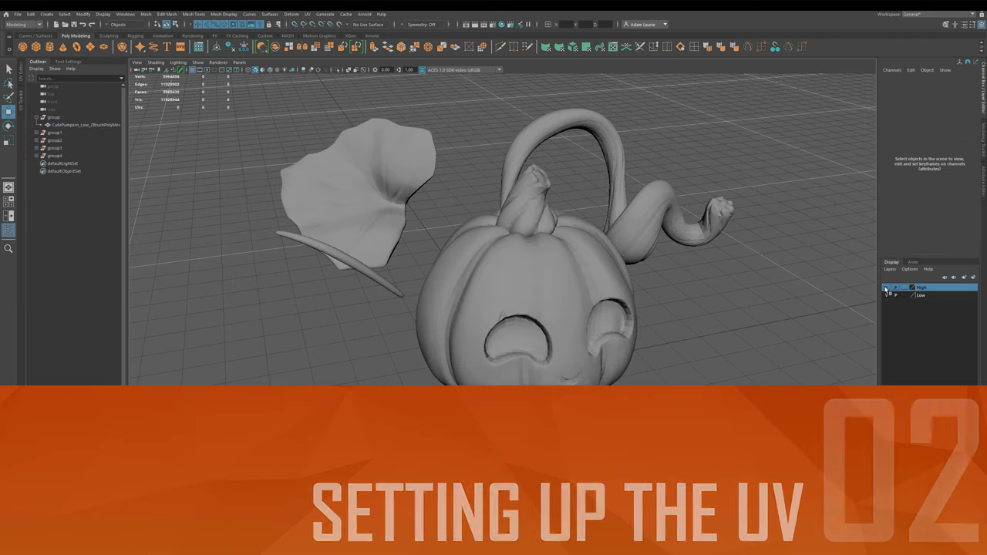
{"action": "left_click", "coordinate": [888, 288]}
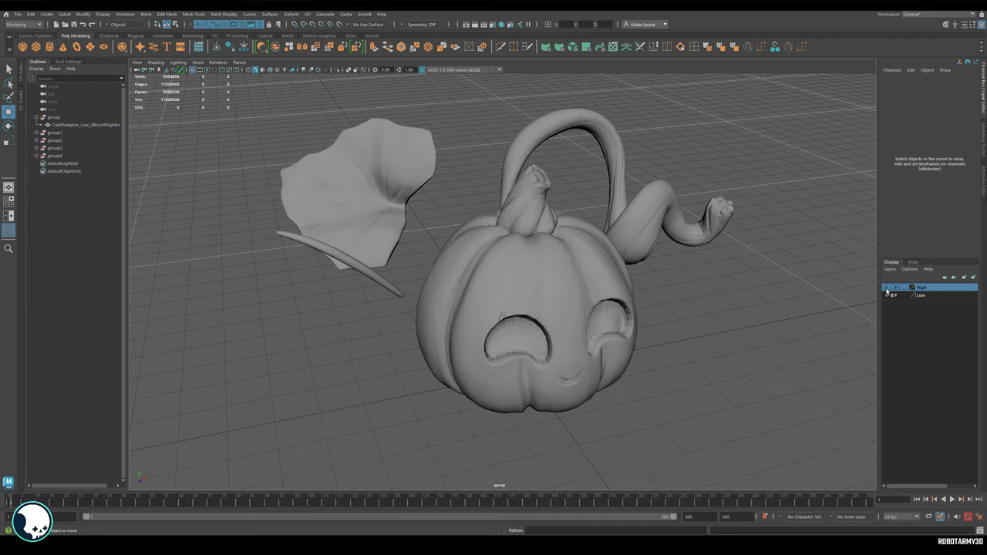
{"action": "left_click", "coordinate": [398, 189]}
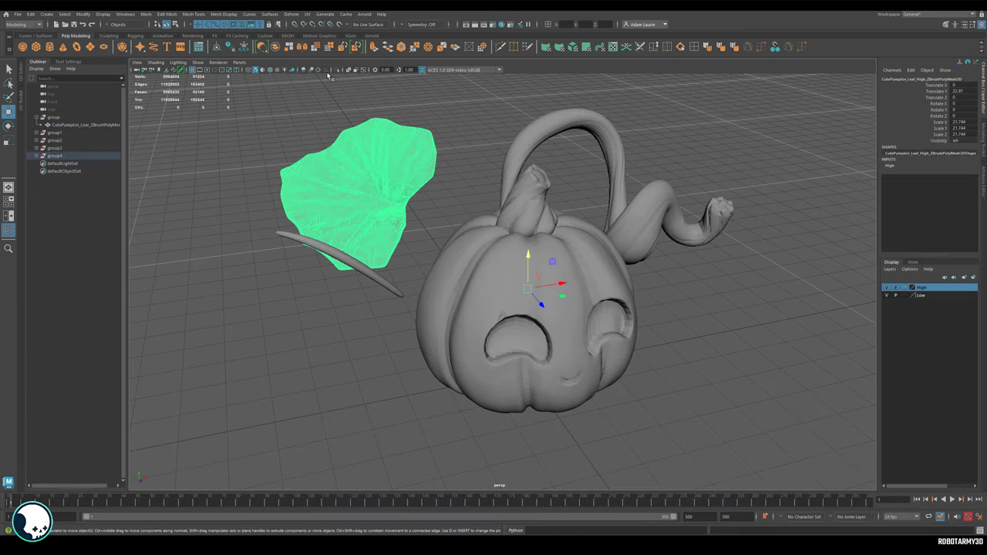
{"action": "left_click_drag", "start_coordinate": [398, 189], "coordinate": [595, 236], "text": "alt"}
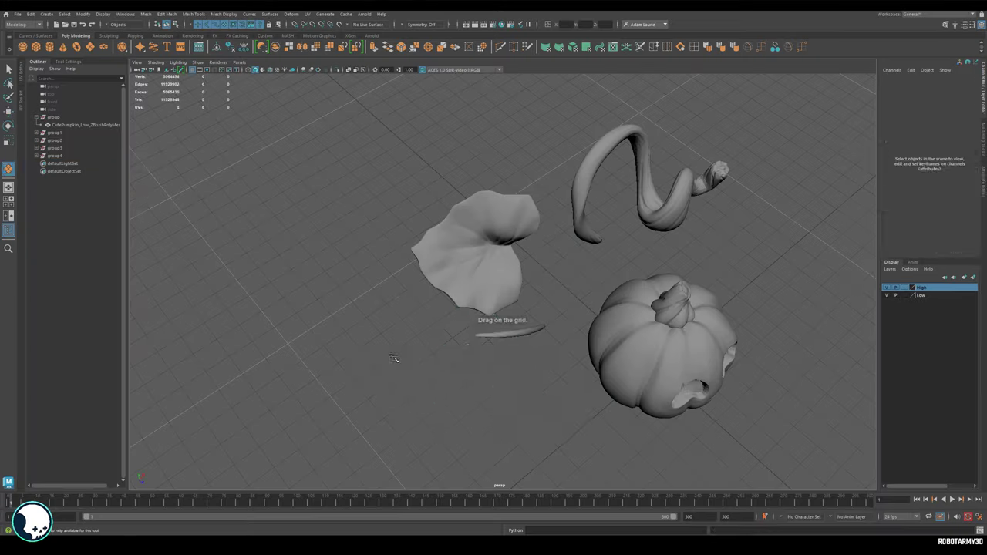
Draw a polygon plane about 42 by 59 units on the grid beside the leaf and split it with one cut.
{"action": "left_click", "coordinate": [63, 46]}
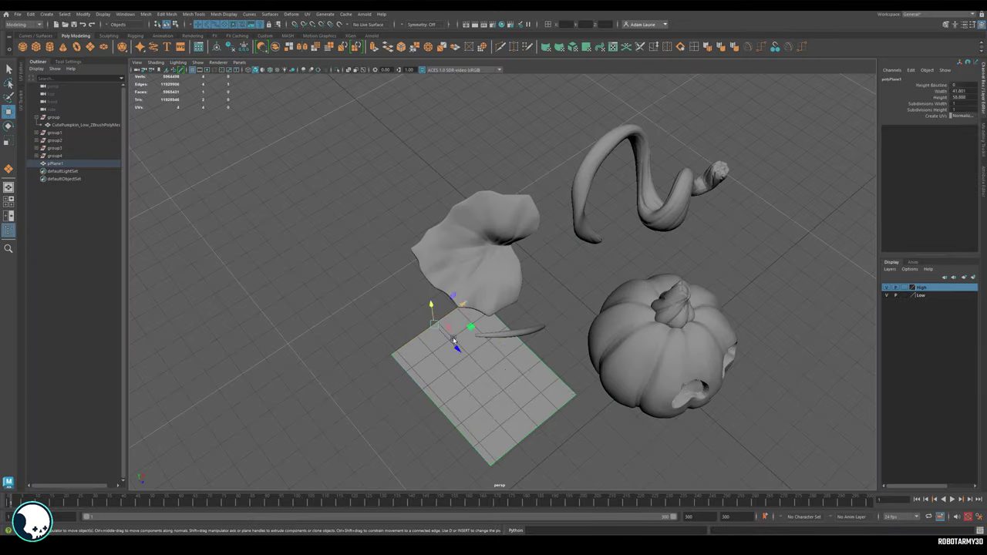
{"action": "left_click_drag", "start_coordinate": [396, 421], "coordinate": [540, 353], "text": "alt"}
{"action": "right_click_drag", "start_coordinate": [540, 353], "coordinate": [524, 381]}
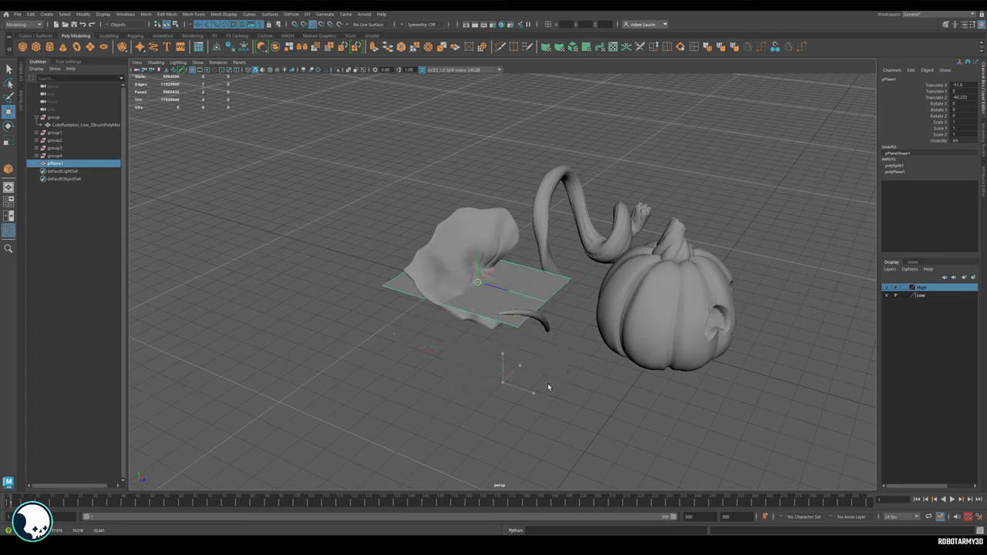
Cut and unfold the low-poly pumpkin's UVs along its grooves and optimize the vine's UV shell.
{"action": "key", "text": "e"}
{"action": "left_click_drag", "start_coordinate": [524, 382], "coordinate": [571, 232], "text": "alt"}
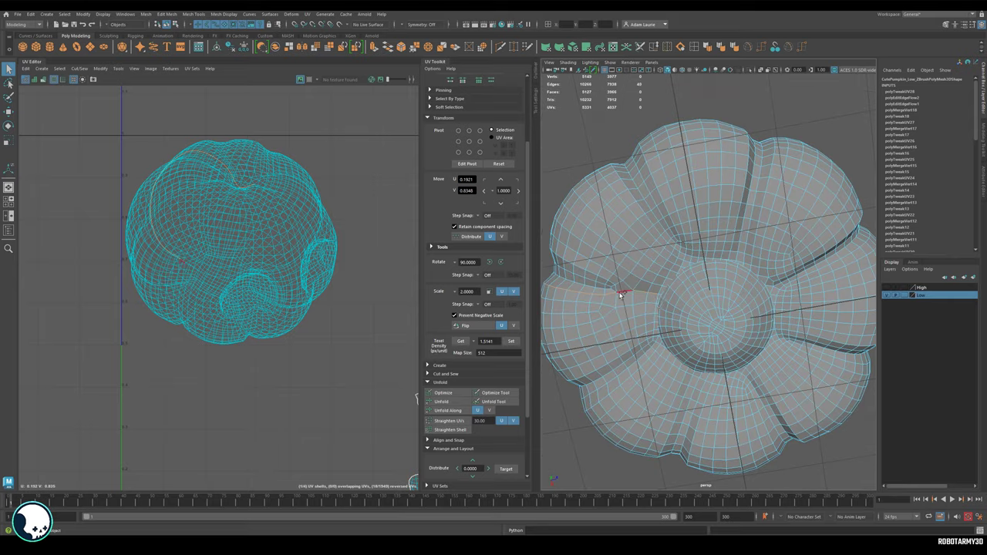
{"action": "right_click_drag", "start_coordinate": [679, 300], "coordinate": [677, 269]}
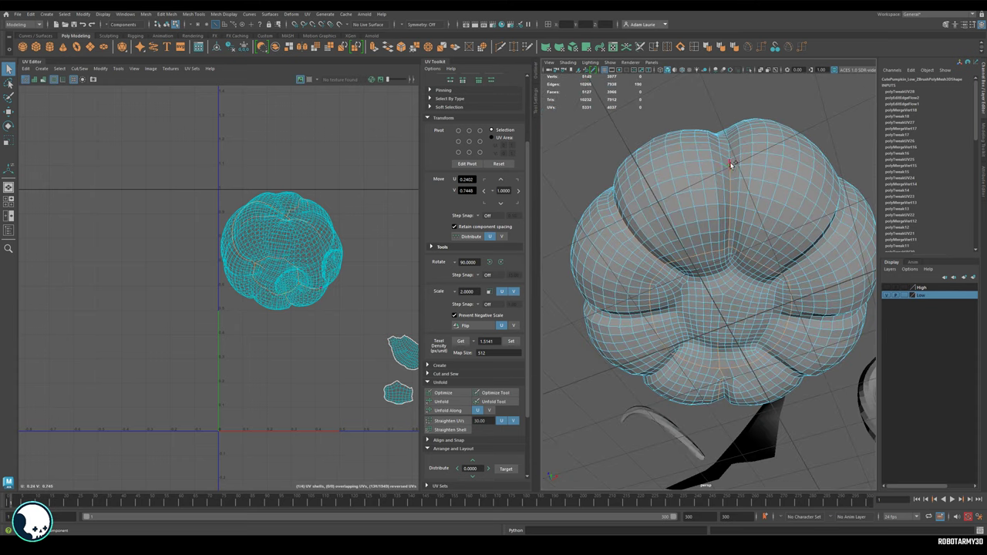
{"action": "mouse_move", "coordinate": [731, 164]}
{"action": "left_mouse_down", "text": "alt"}
{"action": "mouse_move", "coordinate": [713, 158]}
{"action": "mouse_move", "coordinate": [722, 177]}
{"action": "left_mouse_up", "text": "alt"}
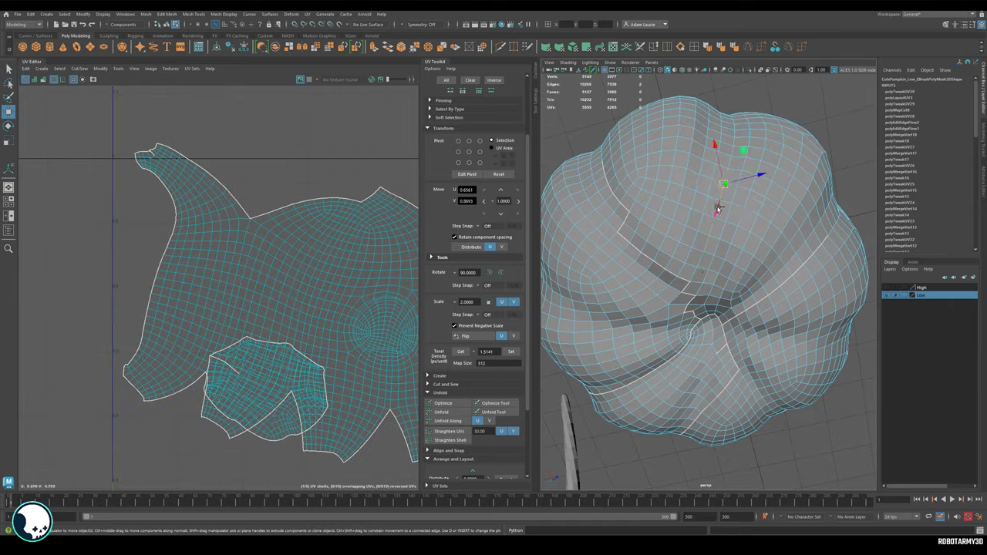
{"action": "left_click_drag", "start_coordinate": [663, 278], "coordinate": [681, 257], "text": "alt"}
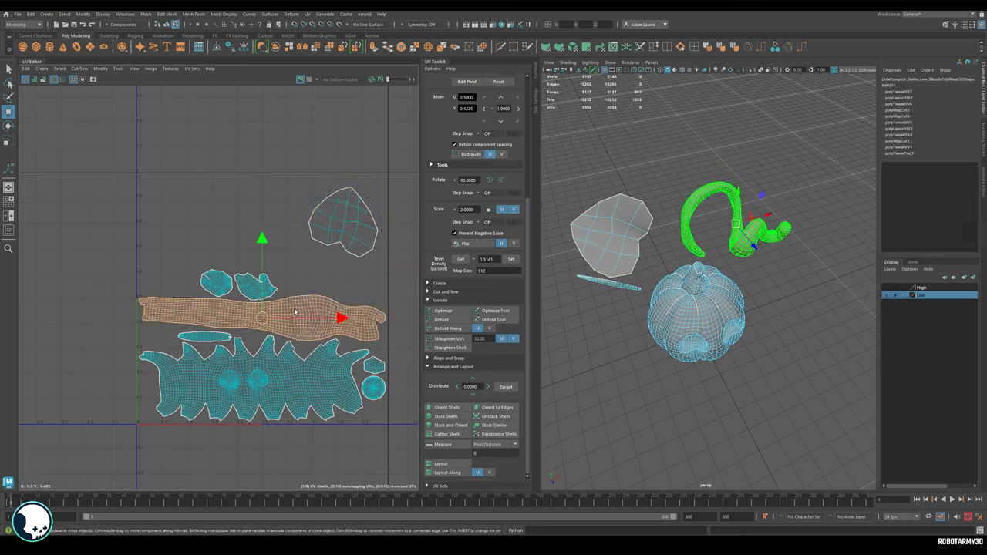
{"action": "left_click", "coordinate": [444, 311]}
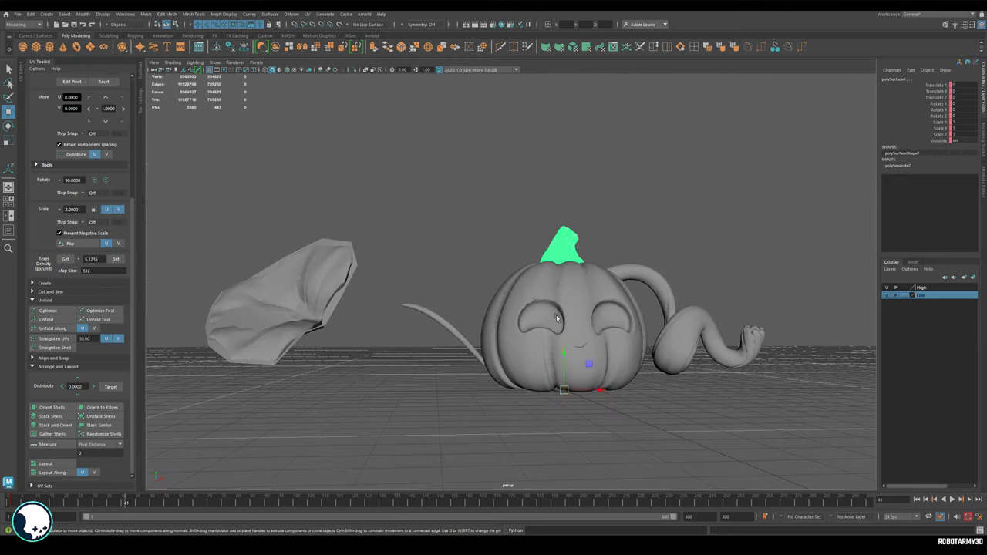
{"action": "left_click_drag", "start_coordinate": [629, 453], "coordinate": [538, 368]}
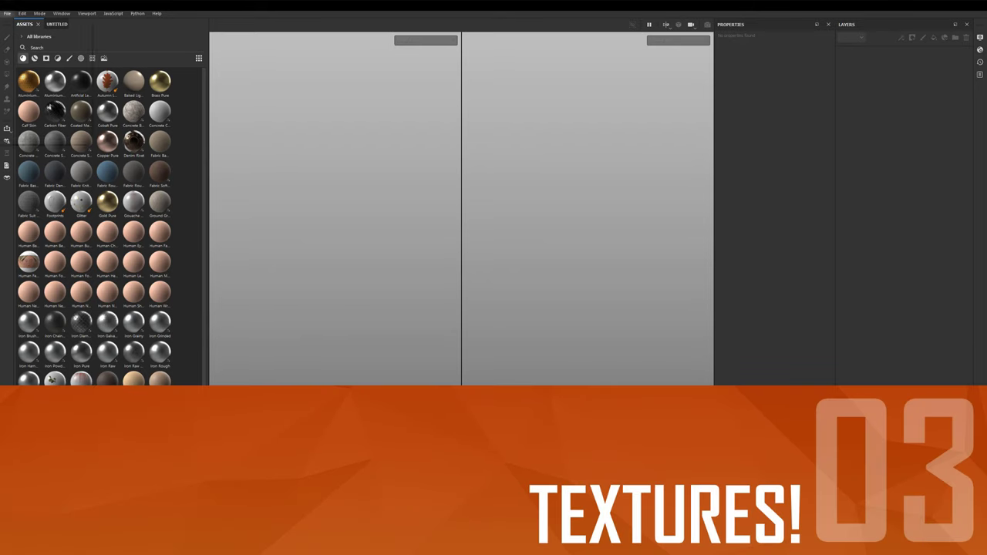
Switch to Substance 3D Painter and create a project from CutePumpkin_Low_Exp.fbx with the PBR - Metallic Roughness Alpha-blend template.
{"action": "left_click", "coordinate": [501, 172]}
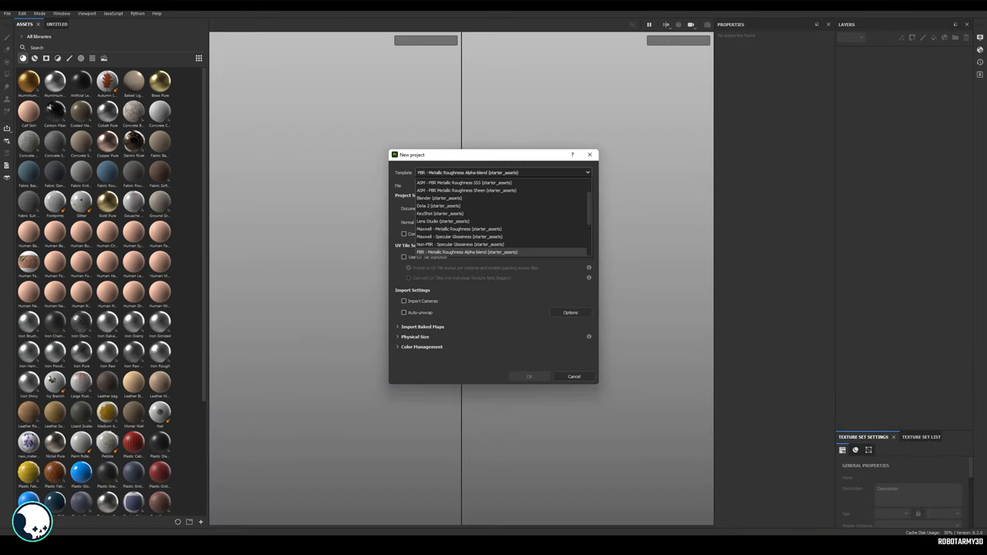
{"action": "left_click", "coordinate": [467, 252]}
{"action": "left_click", "coordinate": [571, 185]}
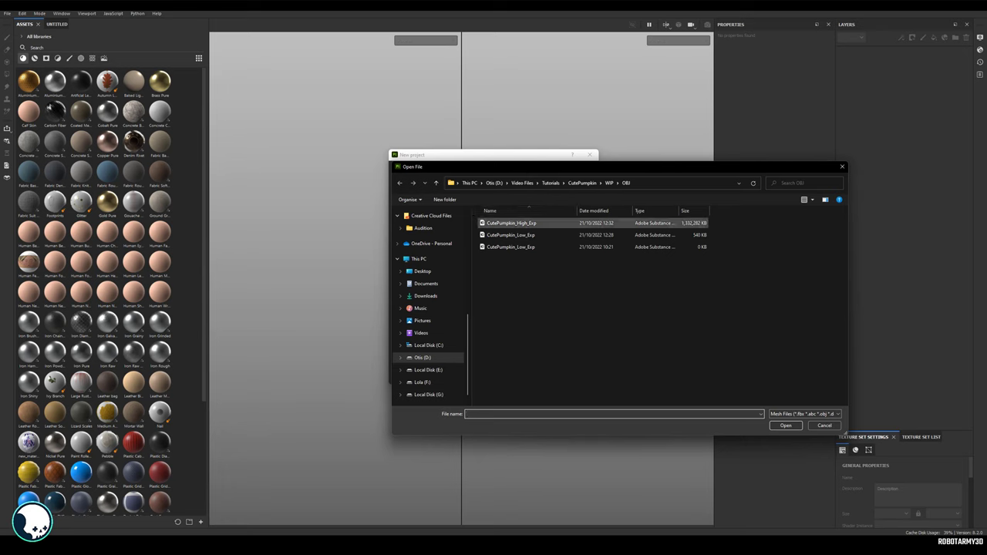
{"action": "double_click", "coordinate": [511, 235]}
{"action": "left_click", "coordinate": [458, 208]}
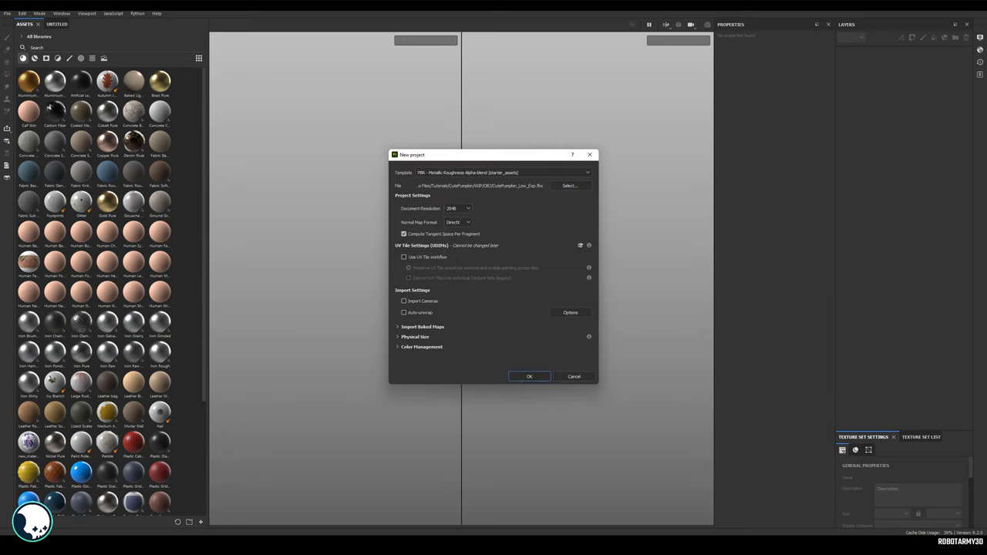
{"action": "left_click", "coordinate": [530, 377]}
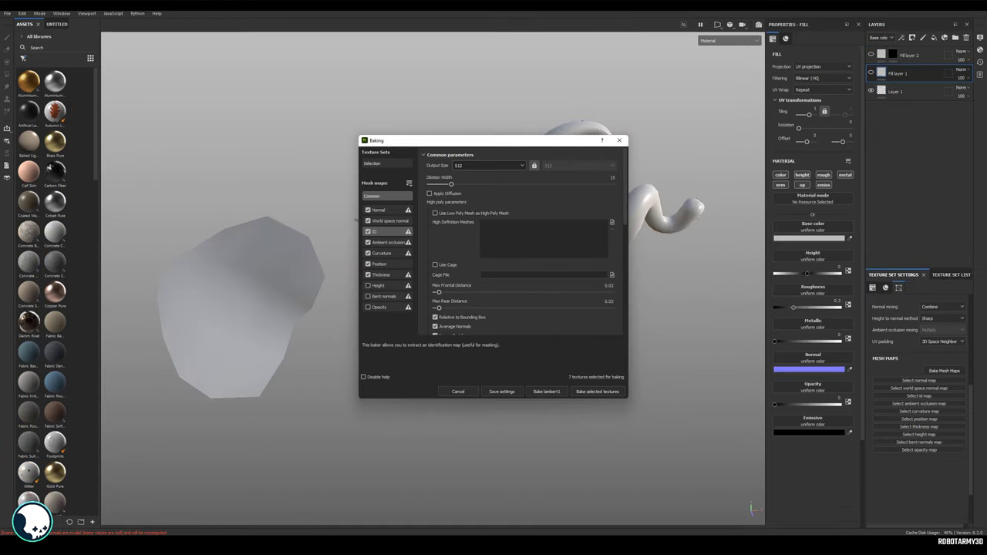
Set up the mesh map bake with CutePumpkin_High_Exp.fbx as high-definition mesh, output size 8192 and Subsampling 8x8 antialiasing.
{"action": "left_click", "coordinate": [612, 222]}
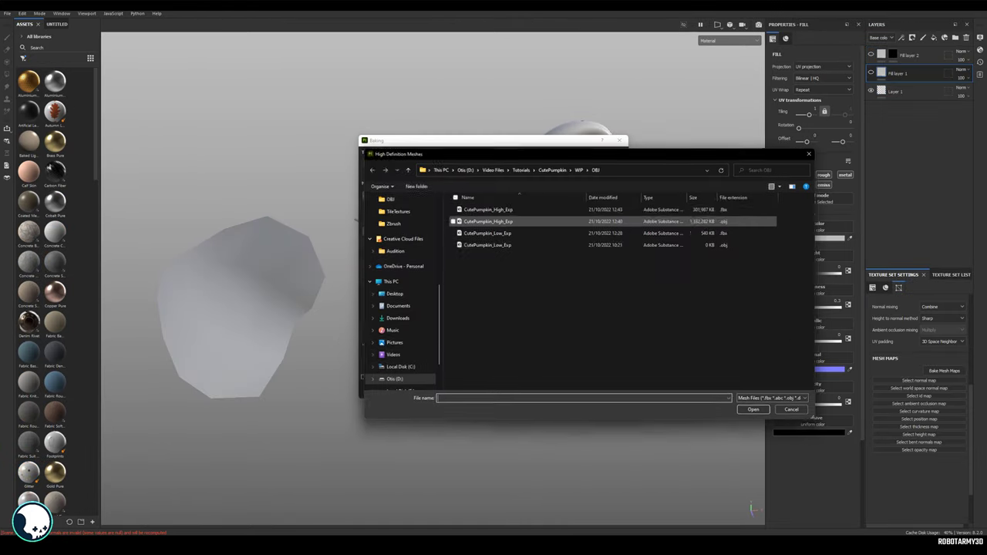
{"action": "left_click", "coordinate": [486, 208]}
{"action": "left_click", "coordinate": [755, 412]}
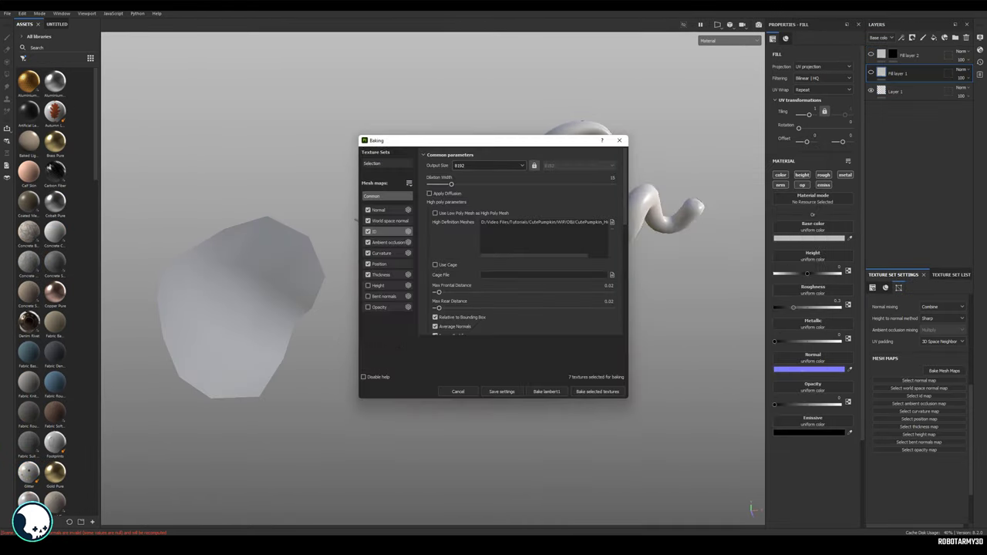
{"action": "scroll", "coordinate": [547, 278], "scroll_direction": "down", "scroll_amount": 1}
{"action": "left_click", "coordinate": [547, 254]}
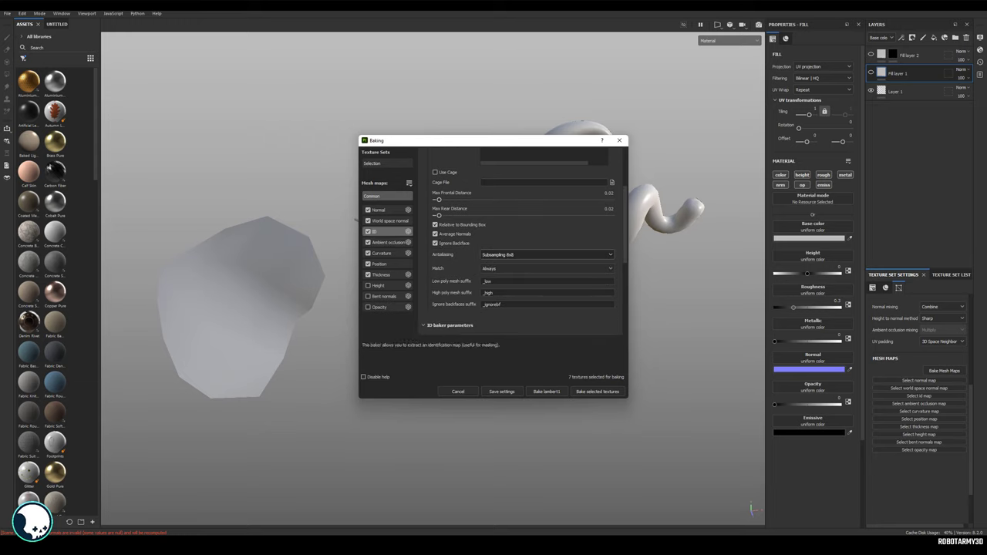
{"action": "scroll", "coordinate": [525, 239], "scroll_direction": "down", "scroll_amount": 5}
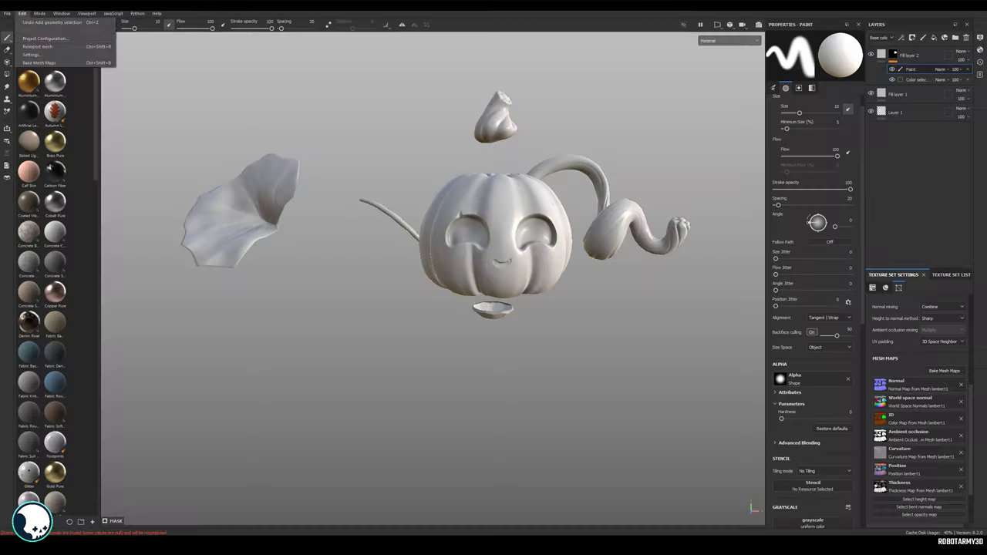
Replace the project's exploded mesh with the assembled pumpkin, vine and leaves through the project configuration.
{"action": "left_click", "coordinate": [45, 38]}
{"action": "left_click", "coordinate": [550, 304]}
{"action": "left_click", "coordinate": [727, 456]}
{"action": "scroll", "coordinate": [493, 263], "scroll_direction": "down", "scroll_amount": 1}
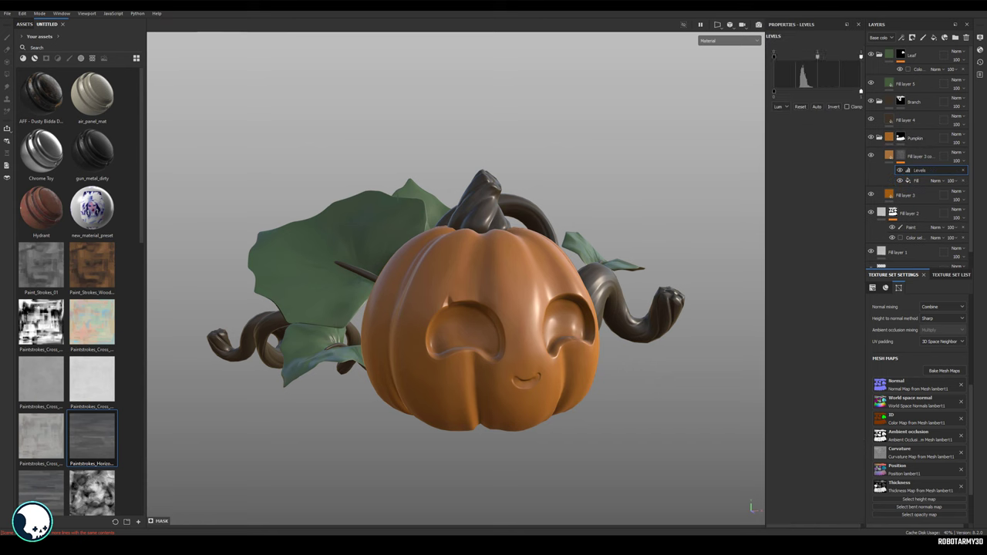
Set the paint-stroke mask fill on the pumpkin's Fill layer 3 copy to cylindrical projection rotated 270 degrees.
{"action": "scroll", "coordinate": [455, 278], "scroll_direction": "up", "scroll_amount": 3}
{"action": "left_click", "coordinate": [917, 181]}
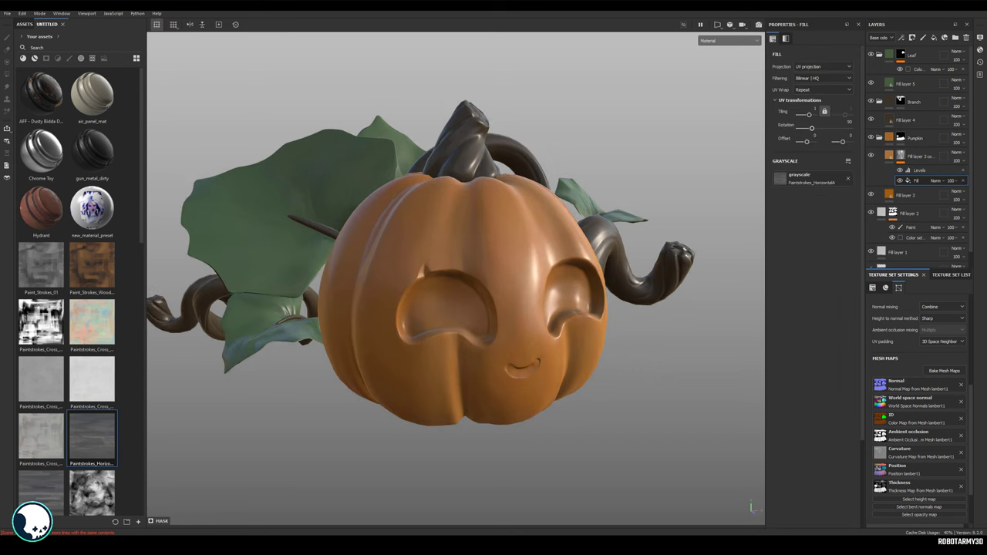
{"action": "key", "text": "F1"}
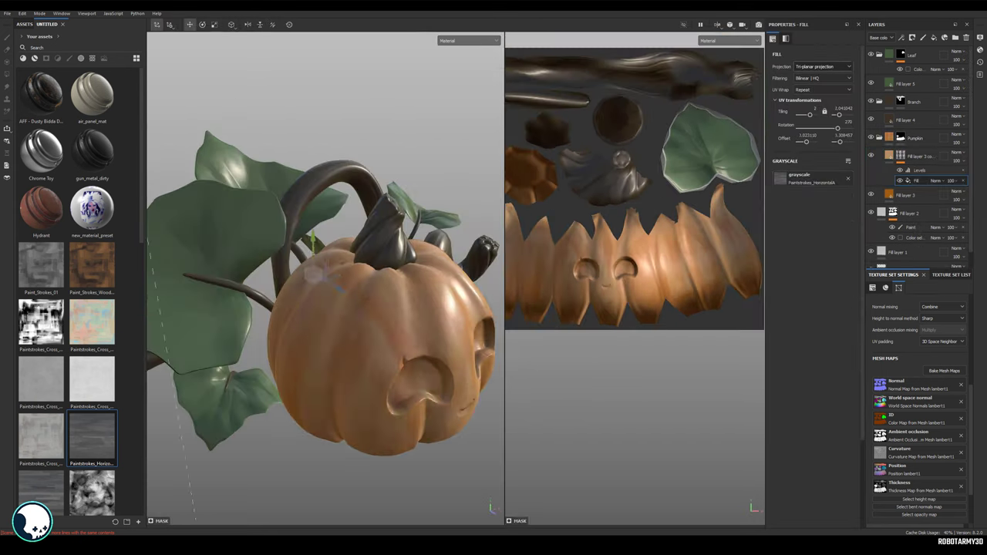
{"action": "scroll", "coordinate": [324, 277], "scroll_direction": "down", "scroll_amount": 4}
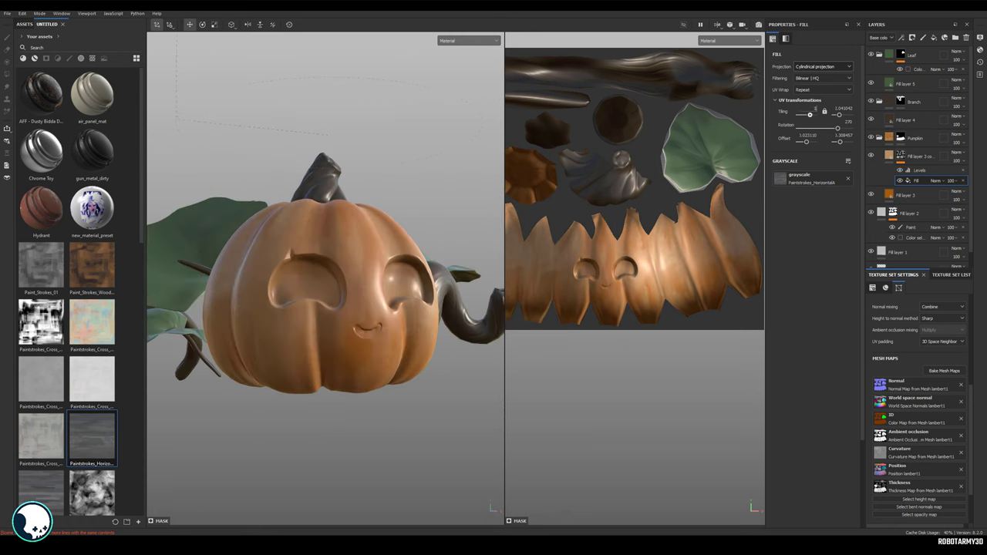
Add a black mask to the new fill layer in the Pumpkin group.
{"action": "right_click", "coordinate": [872, 156]}
{"action": "left_click", "coordinate": [901, 170]}
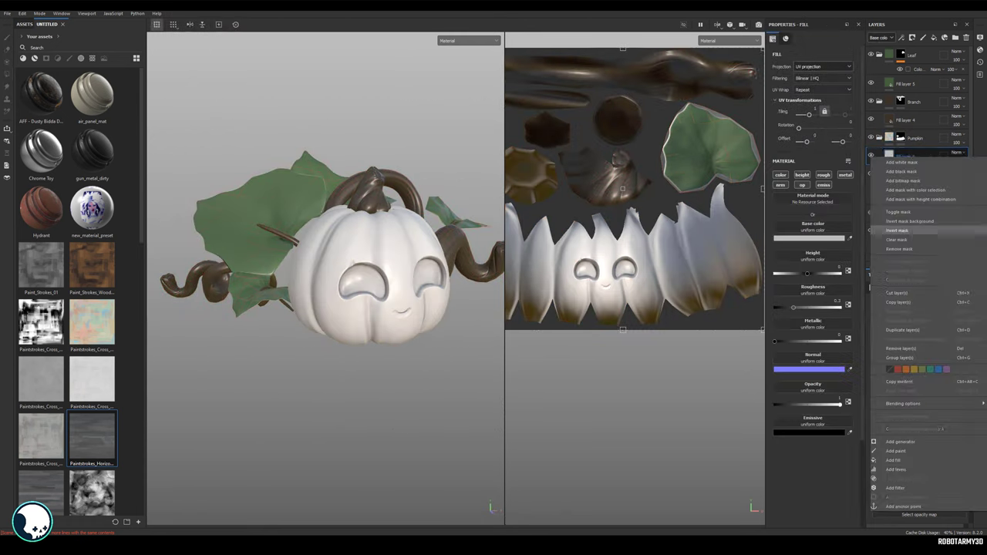
{"action": "left_click", "coordinate": [813, 176]}
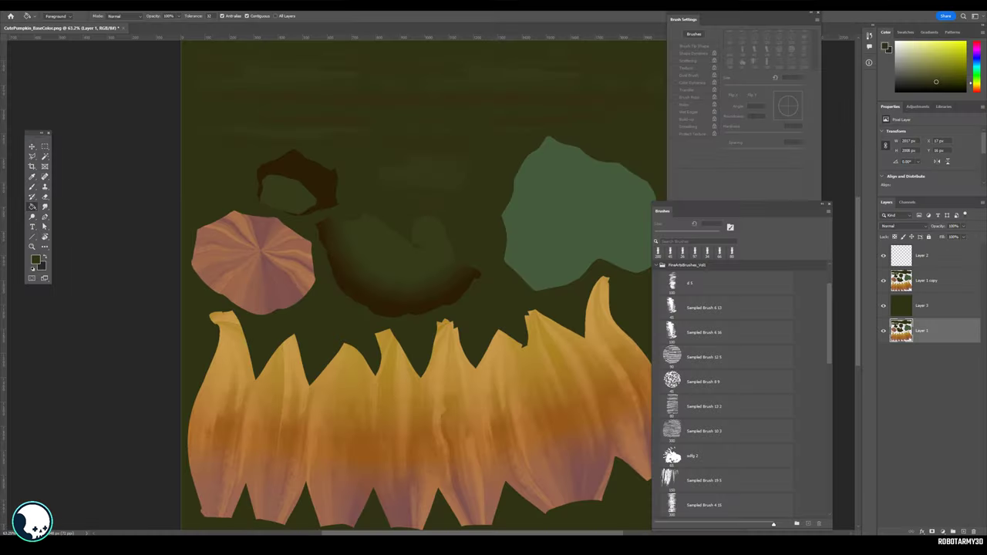
Switch to Photoshop and paint textured strokes on the base colour map: orange over the pumpkin, greens on the leaf, dark brown on the vine.
{"action": "mouse_move", "coordinate": [309, 463]}
{"action": "left_mouse_down"}
{"action": "mouse_move", "coordinate": [628, 341]}
{"action": "mouse_move", "coordinate": [232, 231]}
{"action": "mouse_move", "coordinate": [617, 300]}
{"action": "left_mouse_up"}
{"action": "left_click_drag", "start_coordinate": [455, 254], "coordinate": [532, 309]}
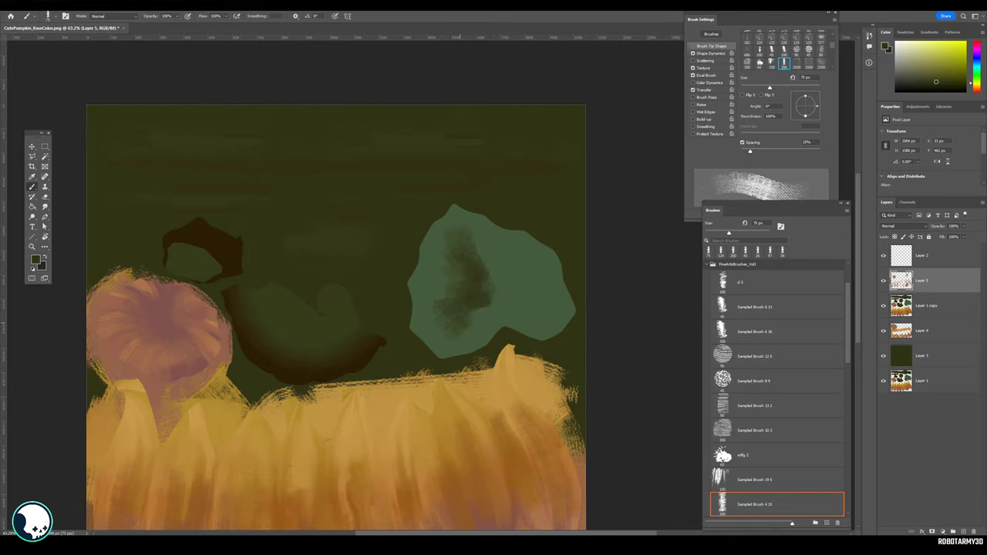
{"action": "left_click", "coordinate": [35, 260]}
{"action": "left_click", "coordinate": [654, 203]}
{"action": "mouse_move", "coordinate": [416, 294]}
{"action": "left_mouse_down"}
{"action": "mouse_move", "coordinate": [502, 224]}
{"action": "mouse_move", "coordinate": [571, 308]}
{"action": "left_mouse_up"}
{"action": "left_click_drag", "start_coordinate": [115, 463], "coordinate": [540, 471]}
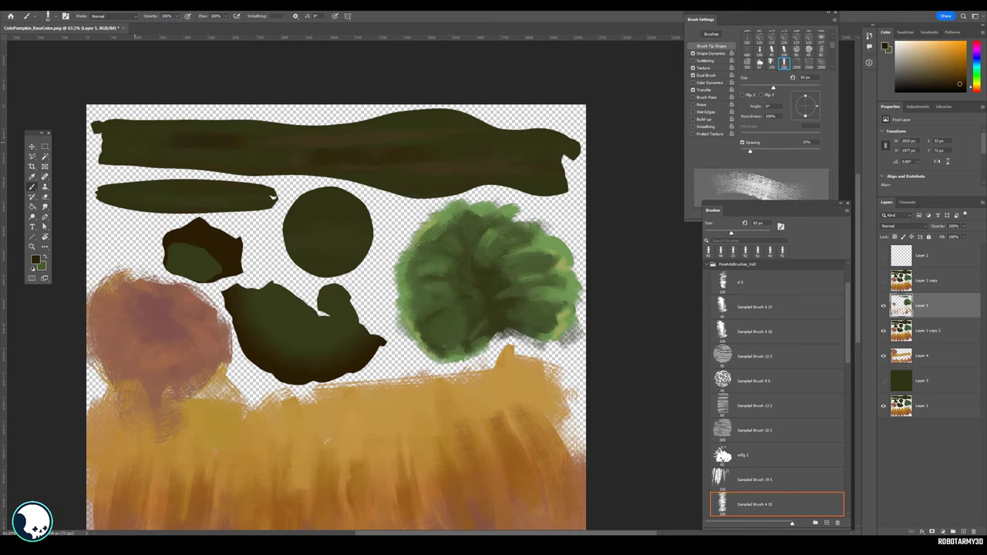
{"action": "left_click", "coordinate": [35, 260]}
{"action": "key", "text": "Return"}
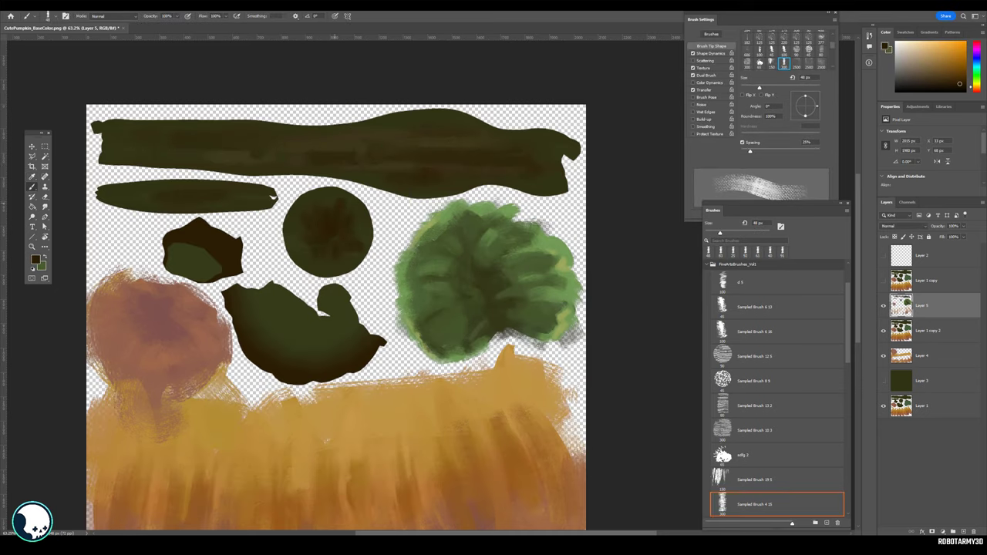
Switch back to Substance 3D Painter and import CutePumpkin_BaseColor_paintover.png as a resource.
{"action": "left_click", "coordinate": [8, 15]}
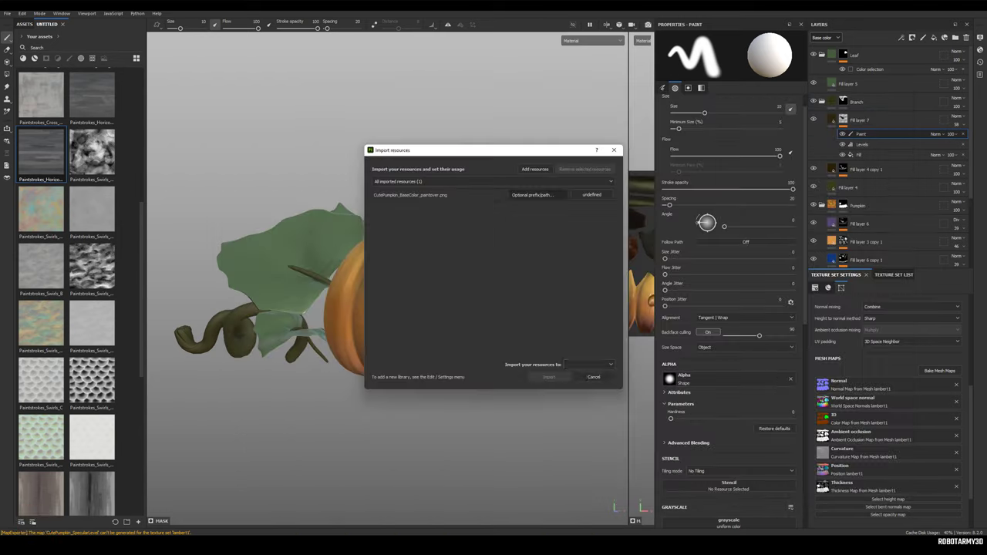
{"action": "left_click", "coordinate": [471, 276]}
{"action": "left_click", "coordinate": [548, 376]}
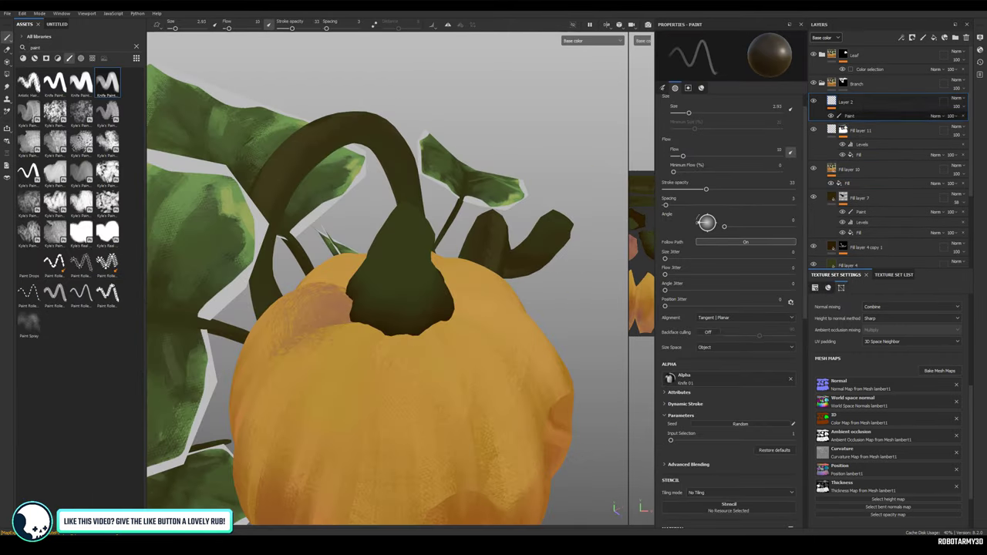
Paint olive-green strokes over the stem on Layer 2 of the Branch group with a Knife Paint brush.
{"action": "left_click", "coordinate": [849, 116]}
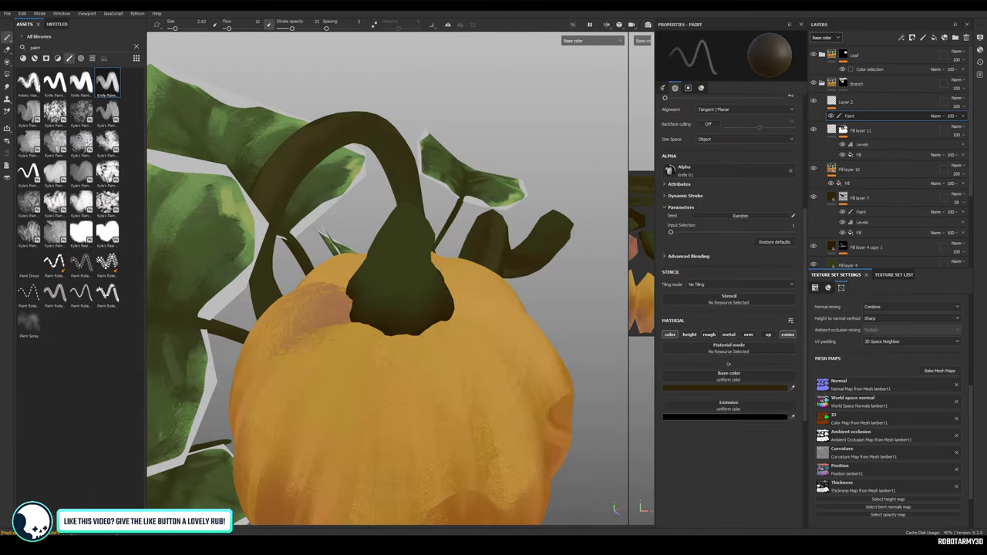
{"action": "left_click_drag", "start_coordinate": [402, 311], "coordinate": [511, 289], "text": "alt"}
{"action": "left_click_drag", "start_coordinate": [515, 248], "coordinate": [457, 255], "text": "alt"}
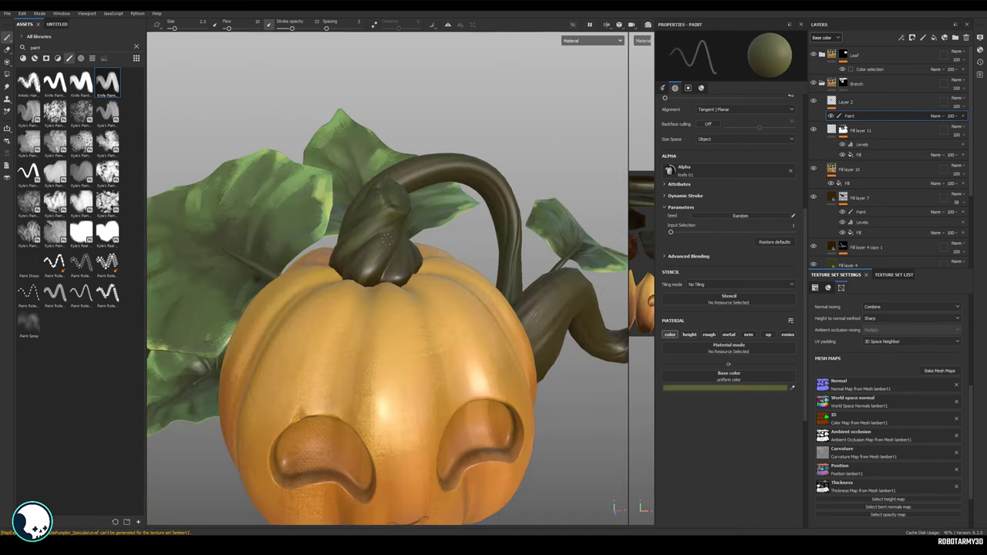
Paint pale cream highlight strokes down the pumpkin's ridges with a Kyle's Paint brush.
{"action": "left_click_drag", "start_coordinate": [386, 241], "coordinate": [501, 255], "text": "alt"}
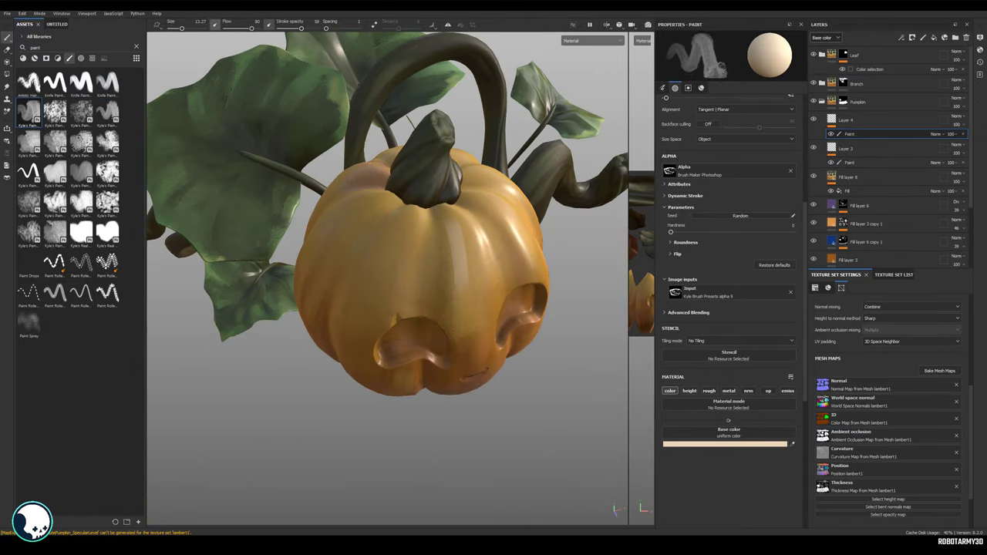
{"action": "scroll", "coordinate": [522, 416], "scroll_direction": "down", "scroll_amount": 5}
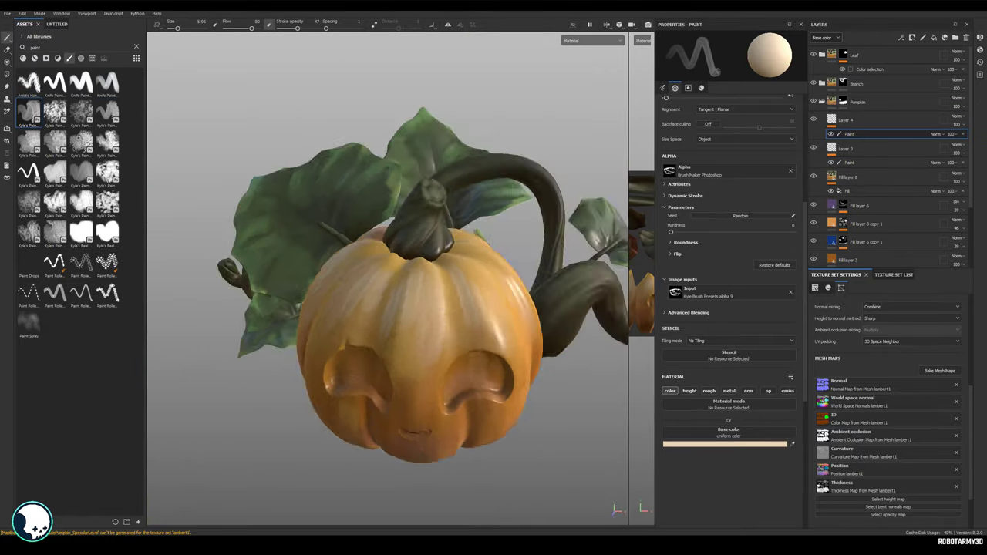
{"action": "left_click_drag", "start_coordinate": [523, 416], "coordinate": [463, 347], "text": "alt"}
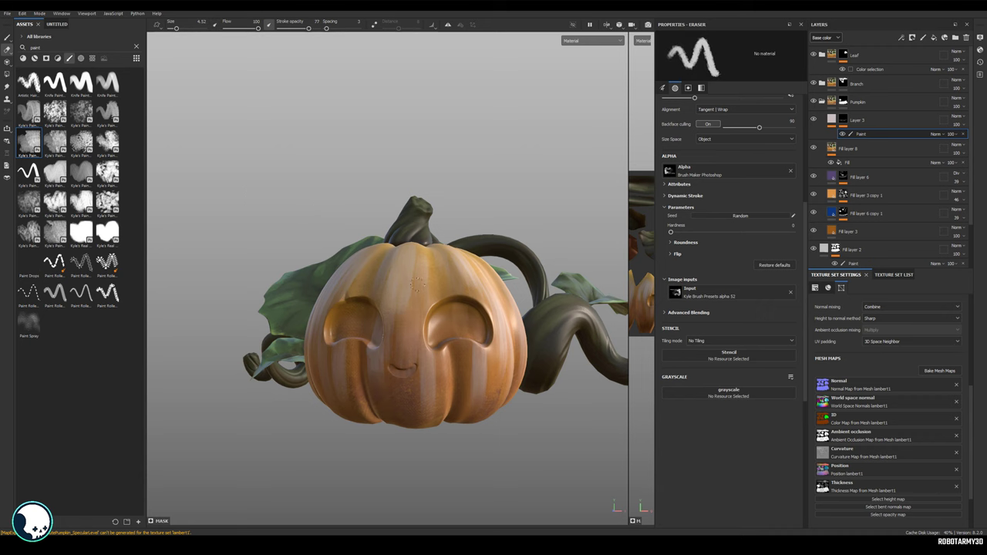
Replace the Mask Builder - Legacy generator on Fill layer 12's mask with Mask Editor, using Cavities as the curvature mode.
{"action": "left_click_drag", "start_coordinate": [418, 285], "coordinate": [479, 324], "text": "alt"}
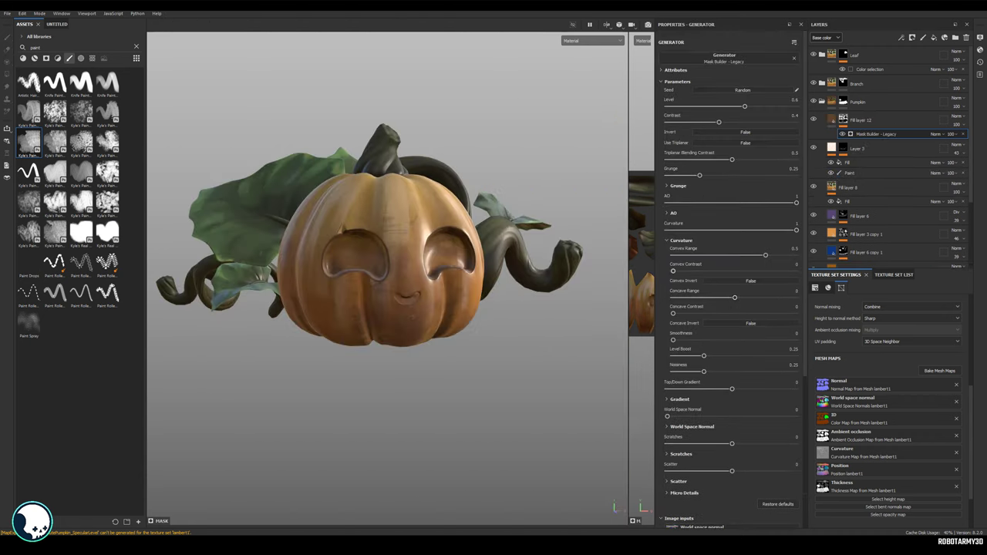
{"action": "left_click", "coordinate": [724, 57]}
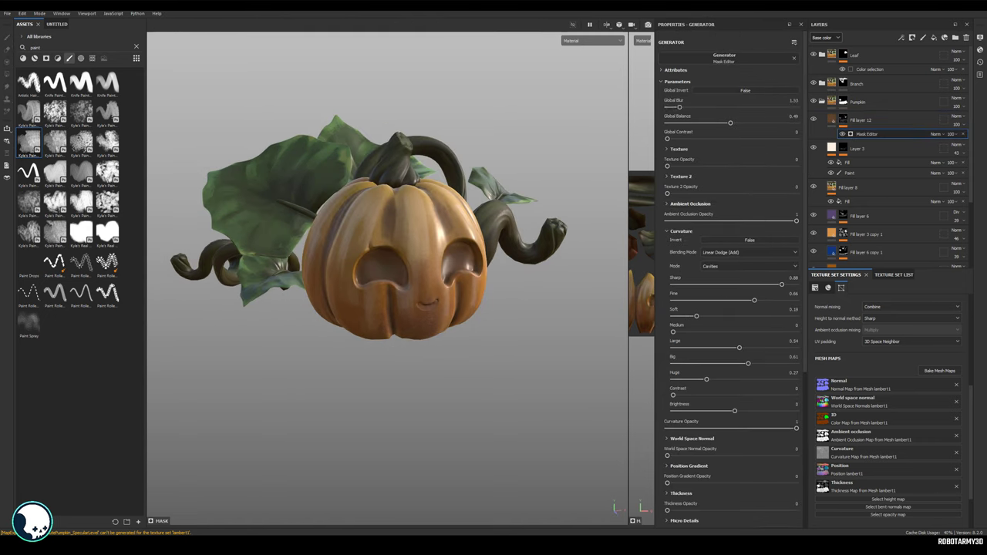
{"action": "scroll", "coordinate": [729, 347], "scroll_direction": "down", "scroll_amount": 5}
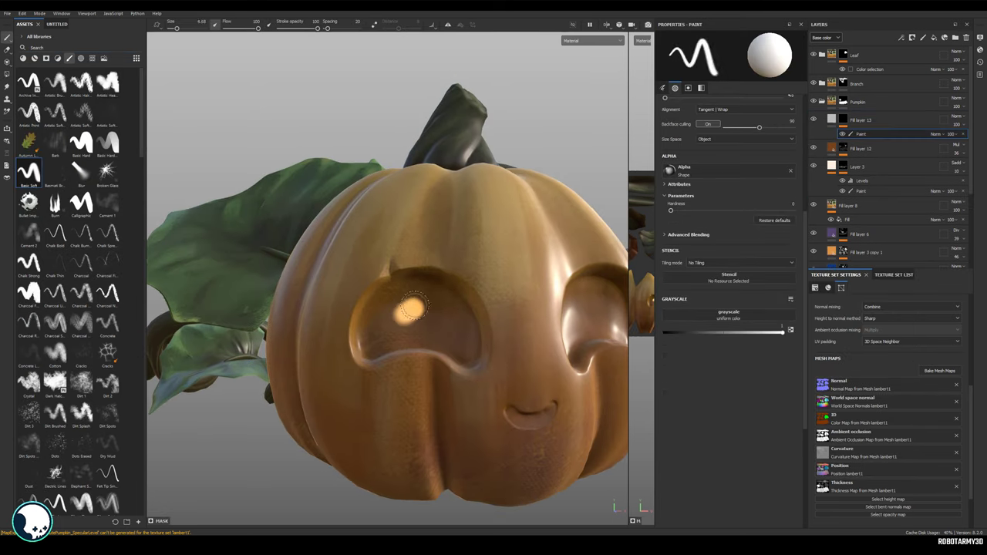
Paint the pumpkin's eye sockets and mouth into Fill layer 13's mask with the Basic Soft brush.
{"action": "left_click_drag", "start_coordinate": [476, 351], "coordinate": [411, 312], "text": "alt"}
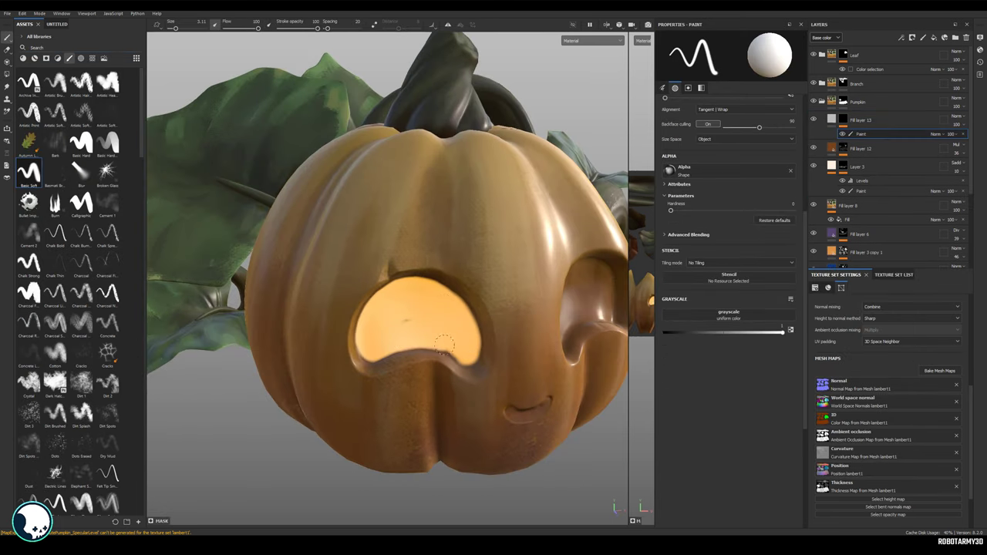
{"action": "left_click_drag", "start_coordinate": [444, 345], "coordinate": [443, 300], "text": "alt"}
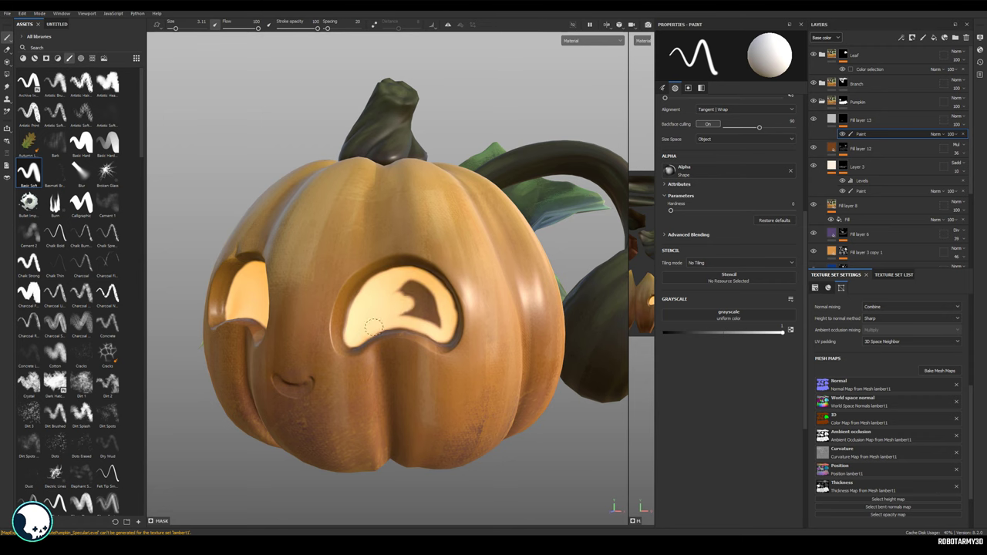
{"action": "left_click_drag", "start_coordinate": [458, 259], "coordinate": [564, 343], "text": "alt"}
{"action": "mouse_move", "coordinate": [441, 354]}
{"action": "left_mouse_down", "text": "alt"}
{"action": "mouse_move", "coordinate": [502, 270]}
{"action": "mouse_move", "coordinate": [324, 277]}
{"action": "mouse_move", "coordinate": [347, 231]}
{"action": "mouse_move", "coordinate": [329, 270]}
{"action": "mouse_move", "coordinate": [401, 293]}
{"action": "mouse_move", "coordinate": [432, 278]}
{"action": "left_mouse_up", "text": "alt"}
Add a Blur filter above the paint on Fill layer 13's mask and set its intensity to 1.06.
{"action": "right_click", "coordinate": [883, 133]}
{"action": "left_click", "coordinate": [918, 287]}
{"action": "left_click_drag", "start_coordinate": [671, 97], "coordinate": [675, 97]}
{"action": "key", "text": "f"}
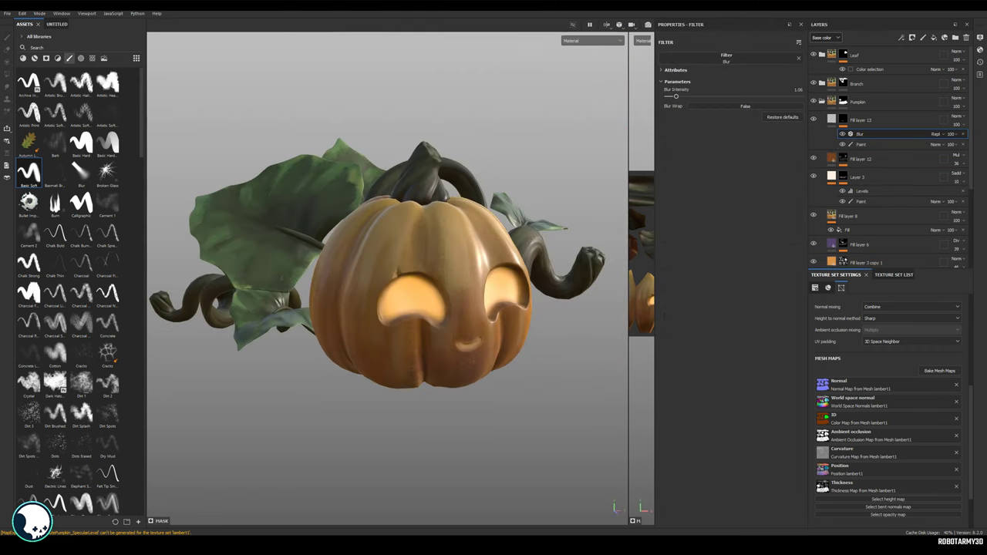
Open the display settings for the camera's Glare post effect.
{"action": "left_click", "coordinate": [131, 30]}
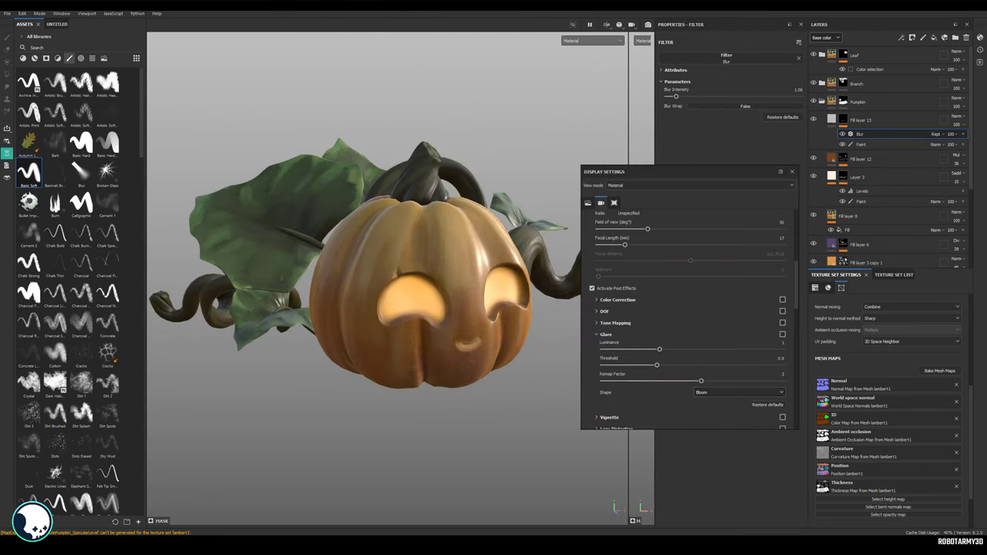
{"action": "left_click", "coordinate": [62, 13]}
{"action": "left_click", "coordinate": [131, 39]}
{"action": "key", "text": "e"}
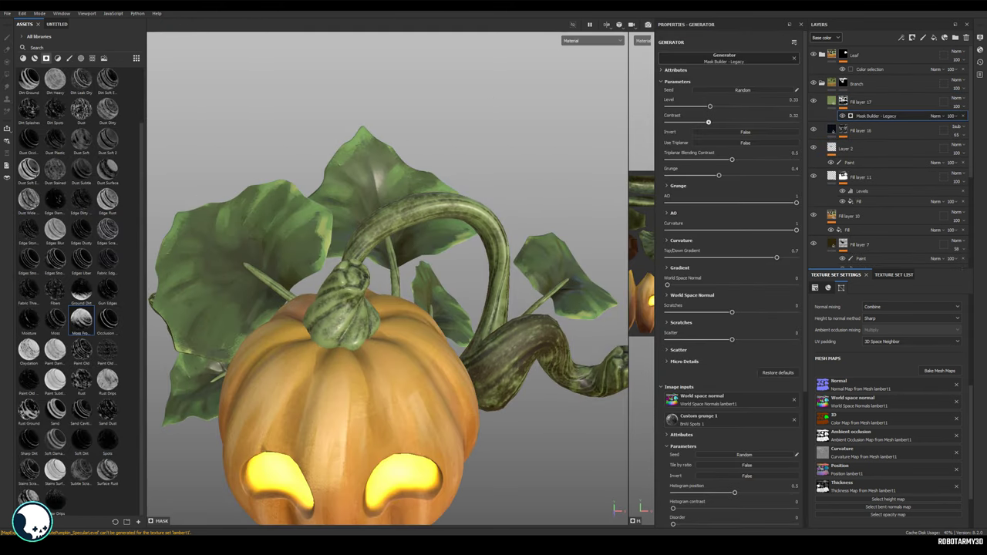
Export the pumpkin's finished texture maps.
{"action": "left_click_drag", "start_coordinate": [872, 330], "coordinate": [874, 333]}
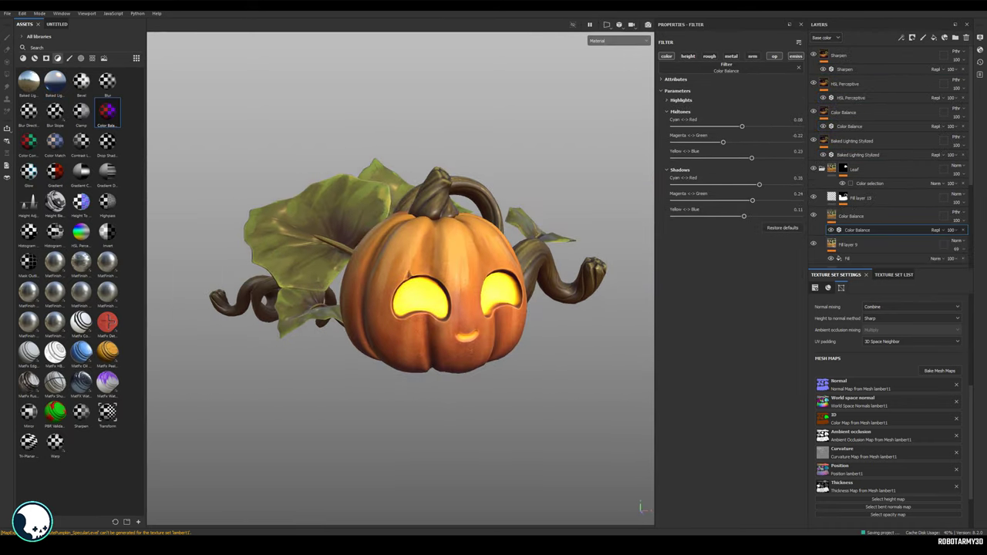
{"action": "key", "text": "ctrl+shift+e"}
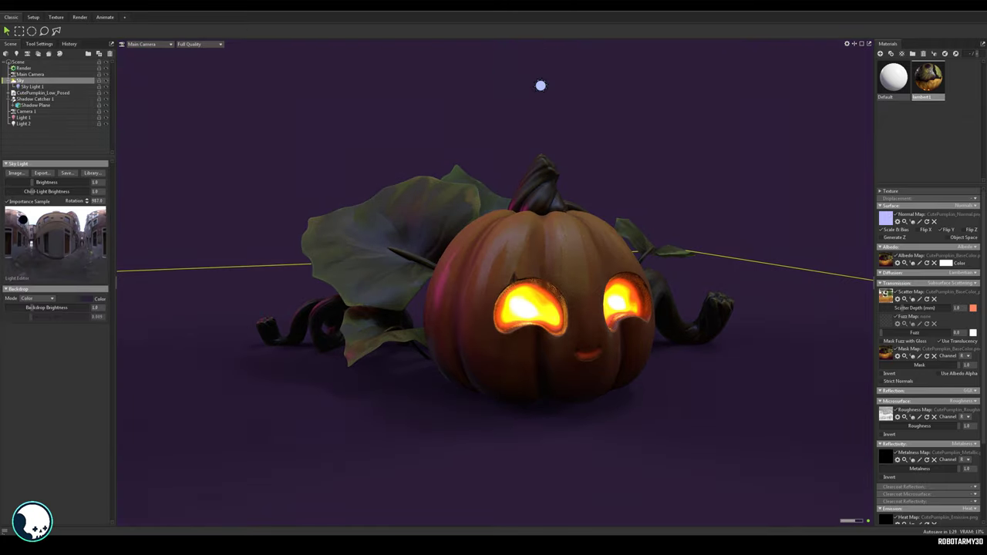
Switch to Marmoset Toolbag, add a second sky light from the environment image, and reposition its rectangular area light beside the pumpkin.
{"action": "left_click", "coordinate": [34, 227]}
{"action": "left_click", "coordinate": [45, 240]}
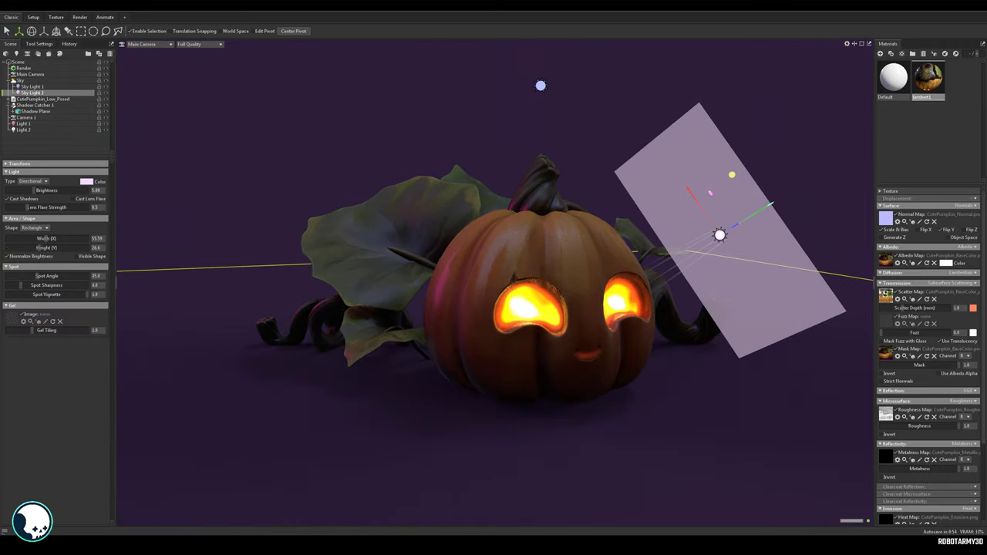
{"action": "left_click_drag", "start_coordinate": [720, 234], "coordinate": [760, 210]}
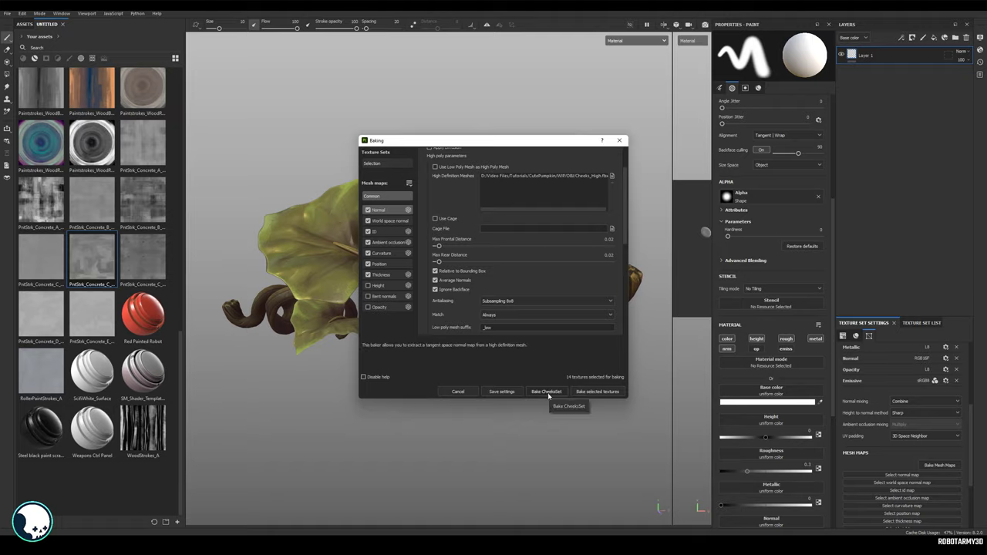
Switch back to Substance 3D Painter and bake the CheeksSet mesh maps from the Cheeks_High high-poly mesh.
{"action": "left_click", "coordinate": [546, 392]}
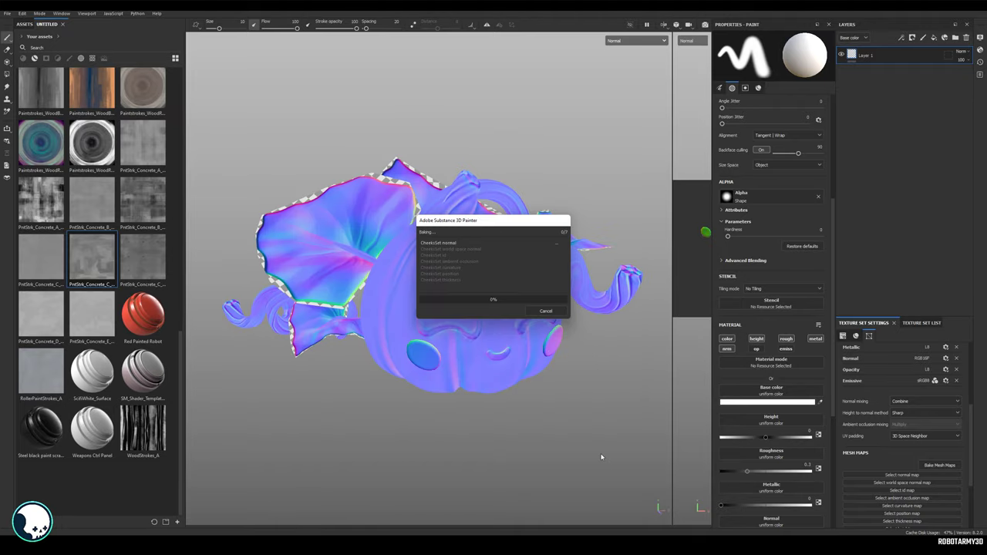